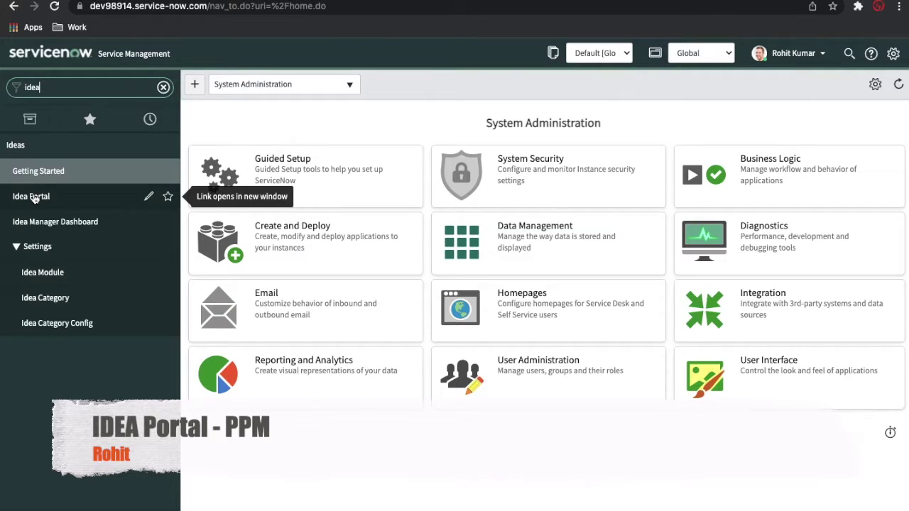
# - Clear the navigator filter and open the user table with sys_user.list
pyautogui.press('BackSpace')
pyautogui.press('BackSpace')
pyautogui.press('BackSpace')
pyautogui.press('BackSpace')
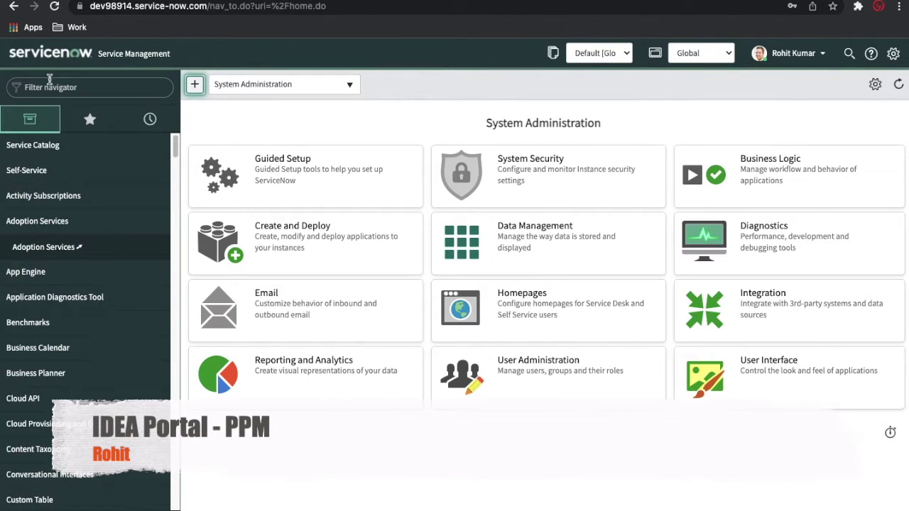
pyautogui.write('sys_user.list')
pyautogui.press('Return')
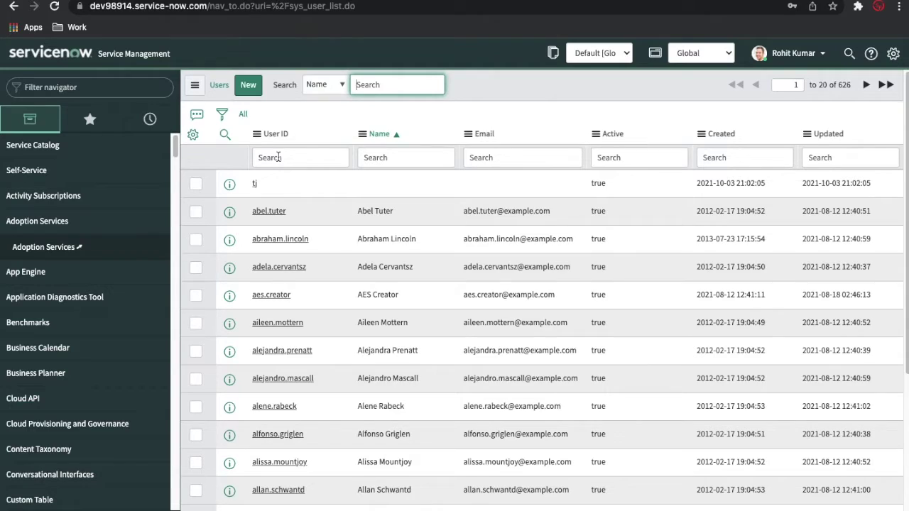
# - Filter the users by names starting with End, then open the End User record and check its roles and groups
pyautogui.click(389, 157)
pyautogui.write('End')
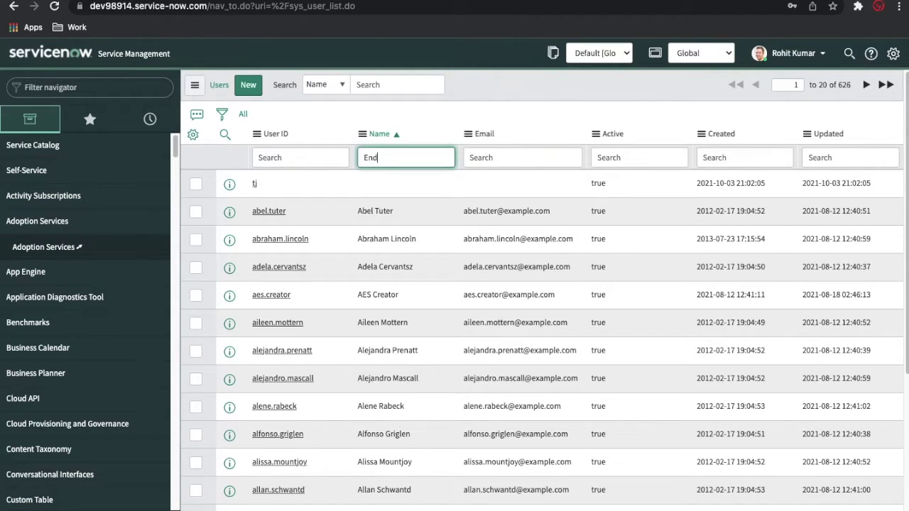
pyautogui.press('Return')
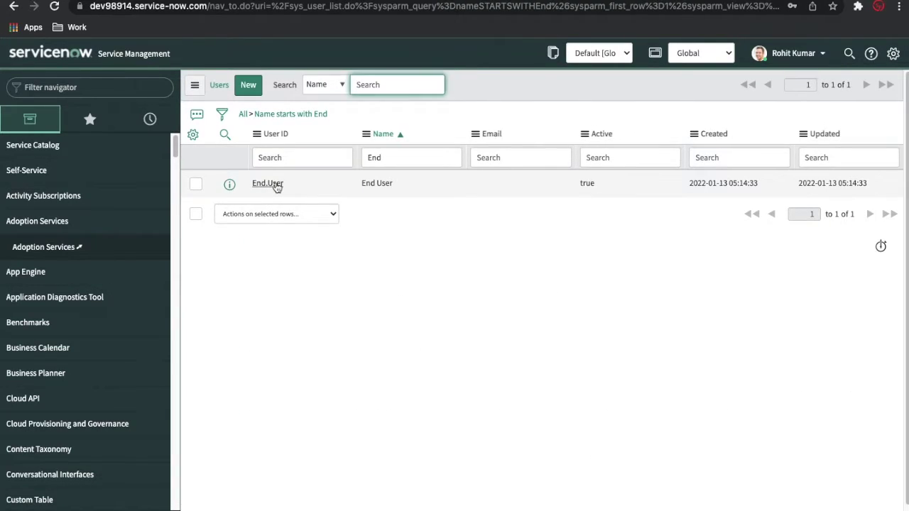
pyautogui.click(275, 184)
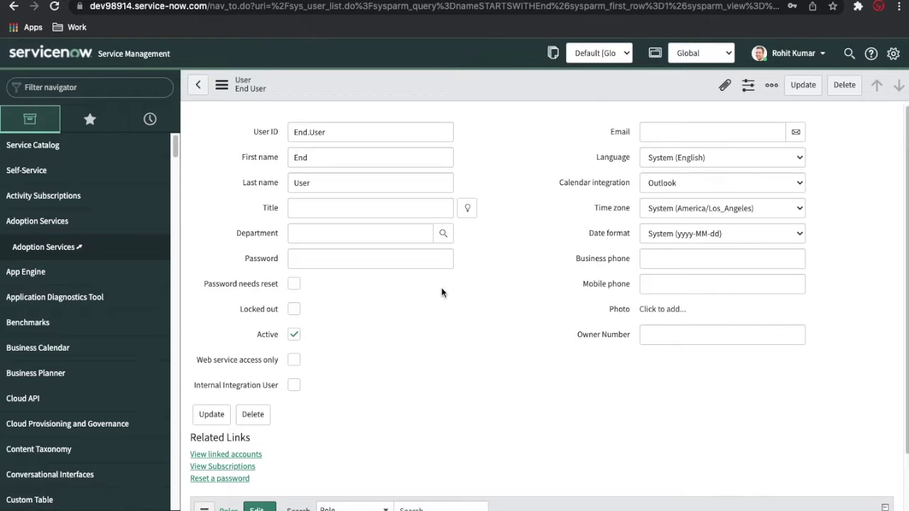
pyautogui.scroll(-2, 557, 353)
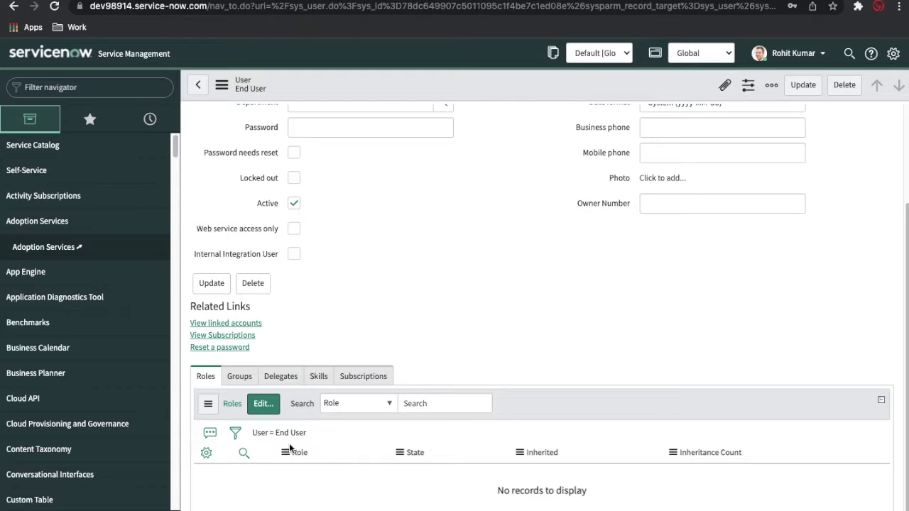
pyautogui.click(239, 377)
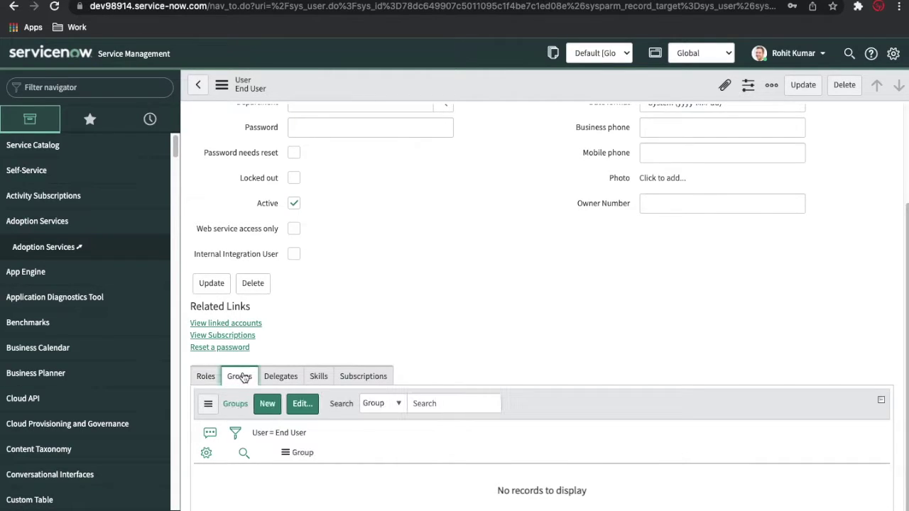
# - Impersonate the End User account
pyautogui.click(779, 57)
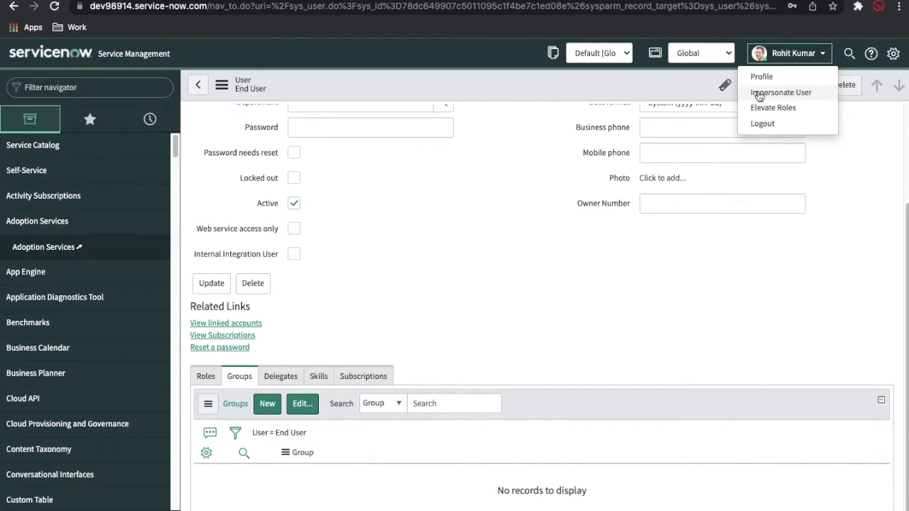
pyautogui.click(759, 94)
pyautogui.click(408, 103)
pyautogui.write('End')
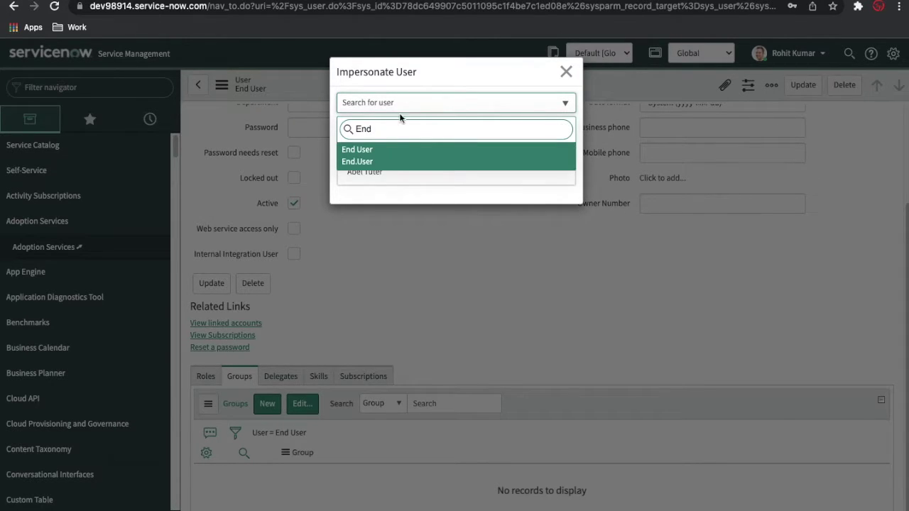
pyautogui.click(363, 154)
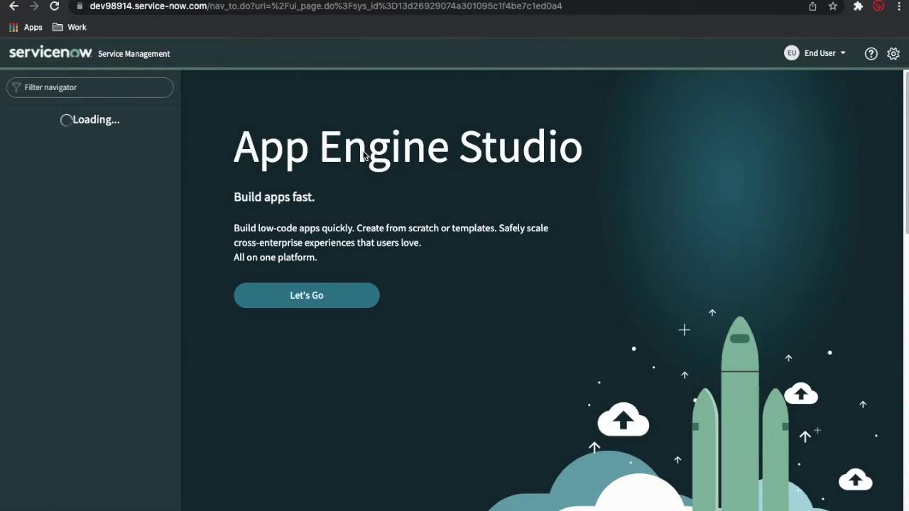
# - Look over the modules available to End User, filter the navigator for idea, and open the Idea Portal
pyautogui.scroll(-10, 130, 277)
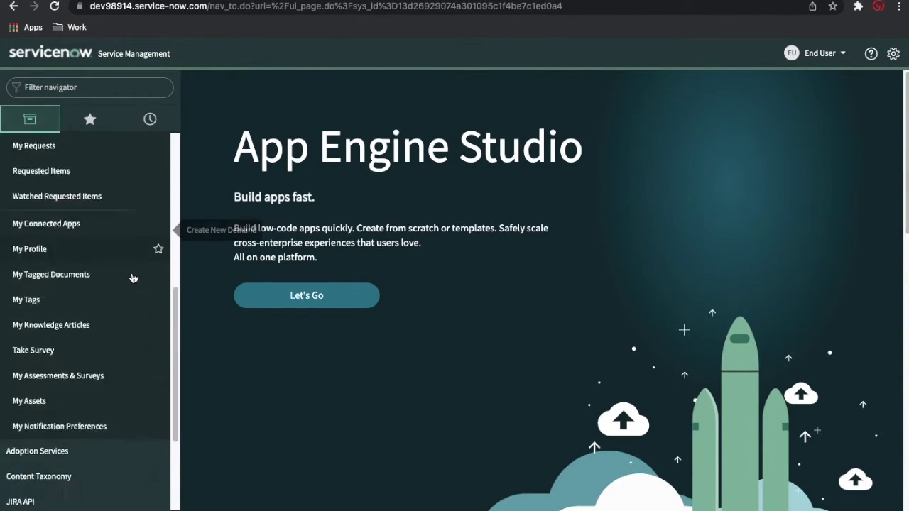
pyautogui.scroll(10, 131, 276)
pyautogui.scroll(-10, 131, 277)
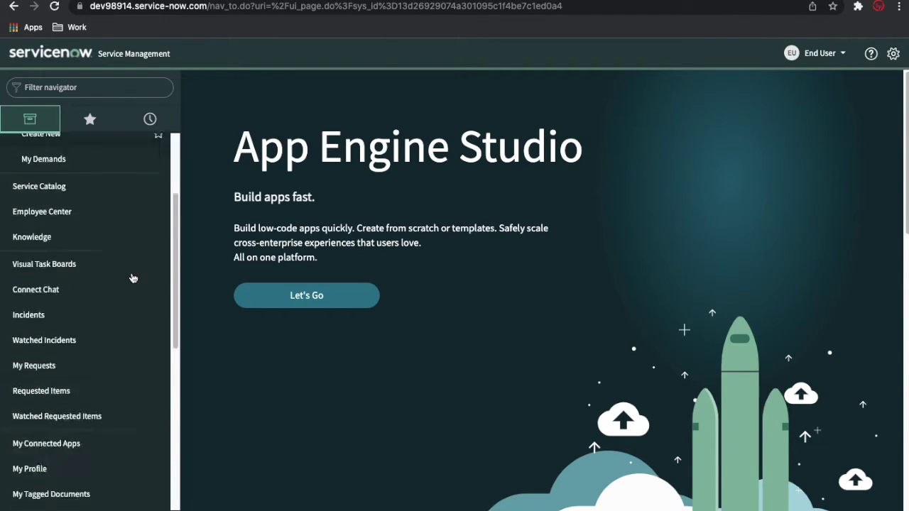
pyautogui.scroll(10, 131, 277)
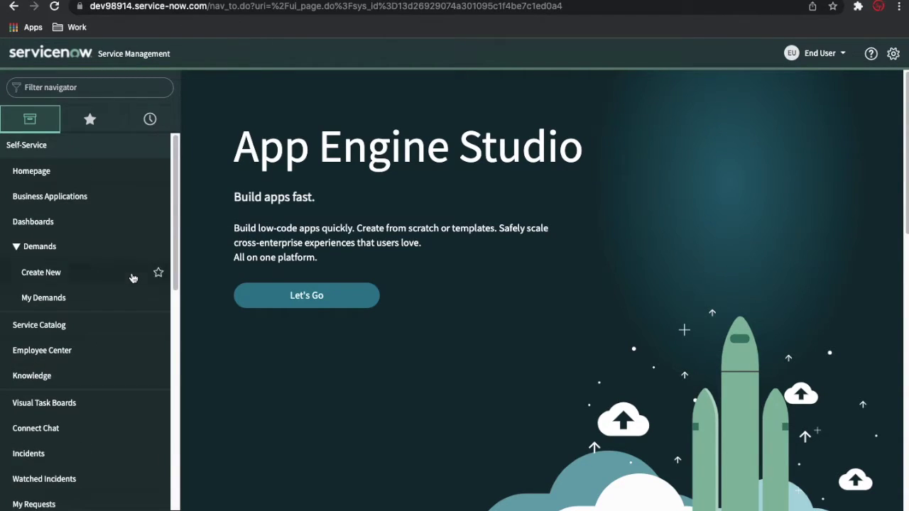
pyautogui.click(93, 86)
pyautogui.write('ide')
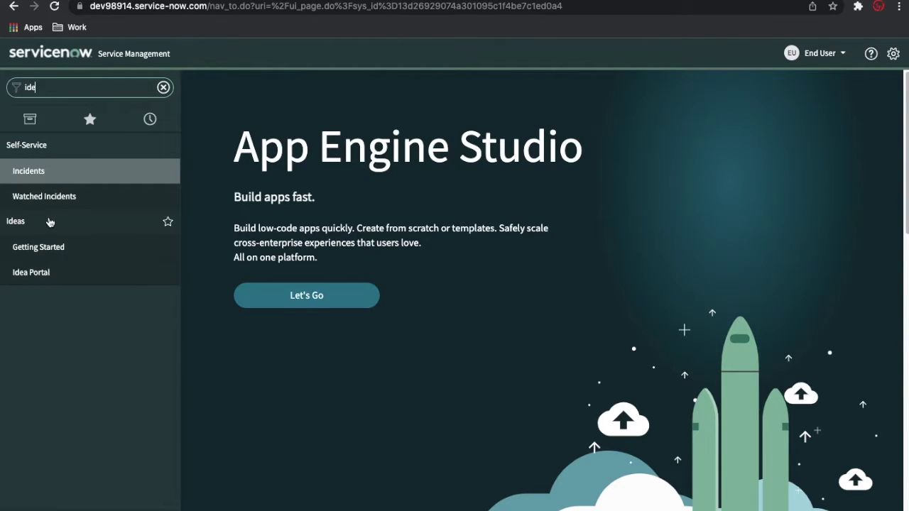
pyautogui.write('a')
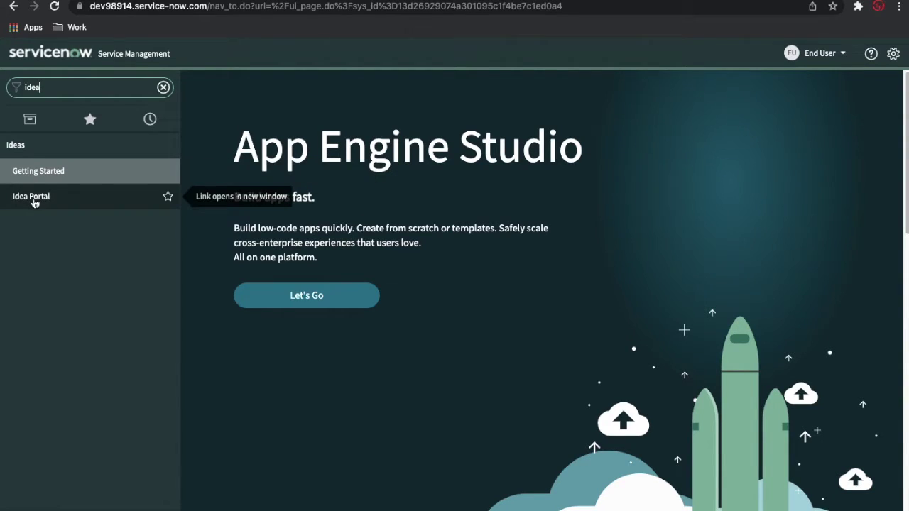
pyautogui.click(31, 196)
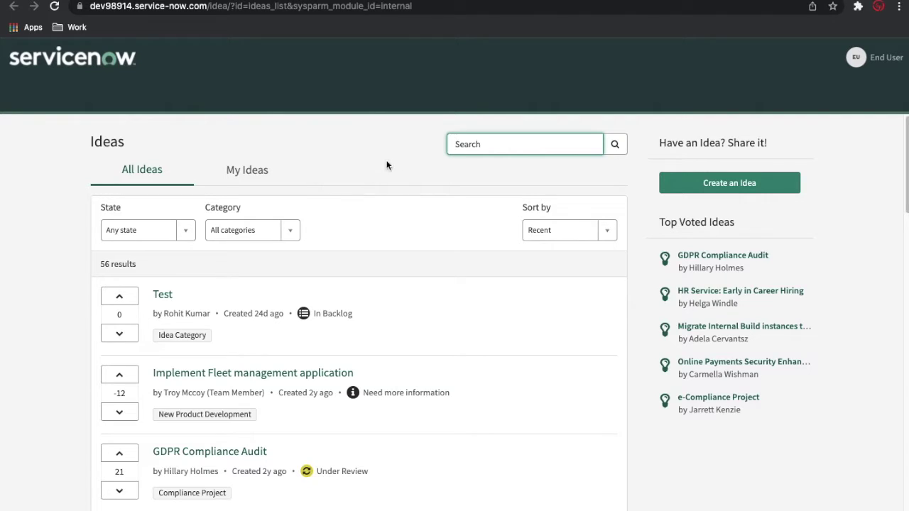
# - Examine the votes, states and categories in the All Ideas list, and check the My Ideas list
pyautogui.scroll(-1, 409, 161)
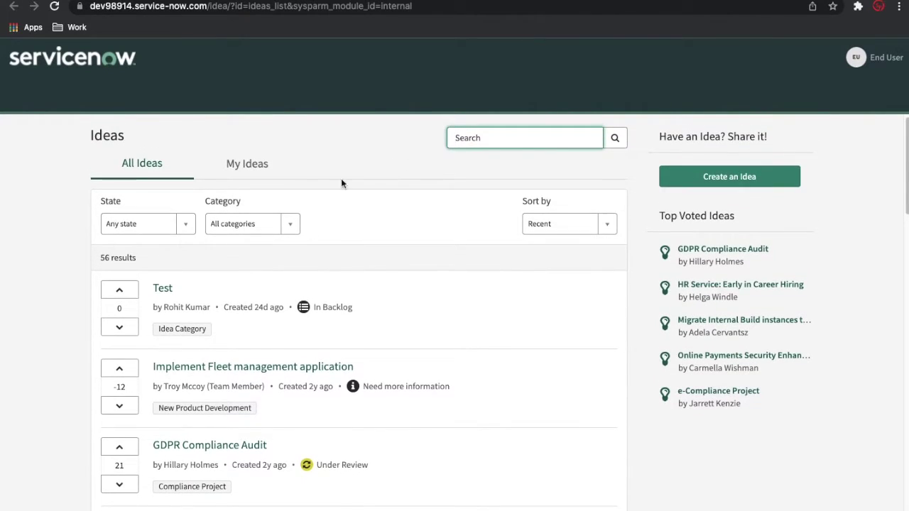
pyautogui.scroll(-5, 186, 334)
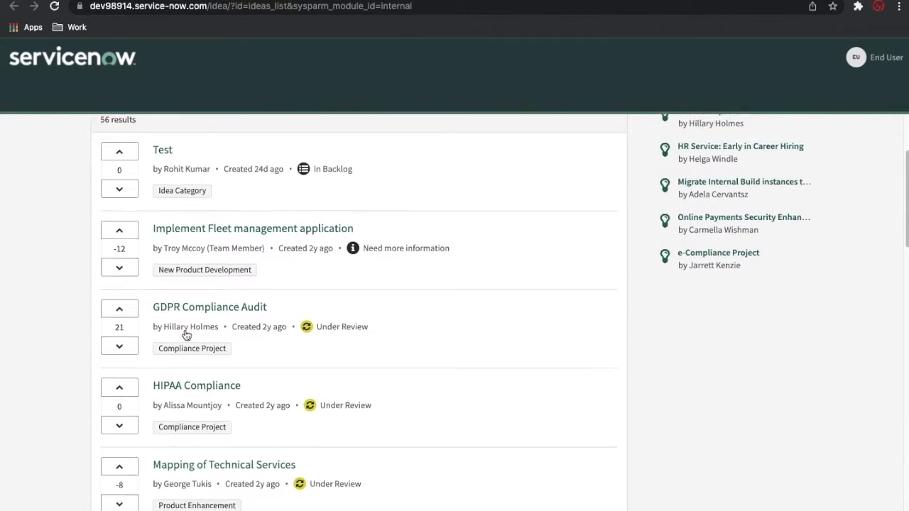
pyautogui.scroll(5, 188, 334)
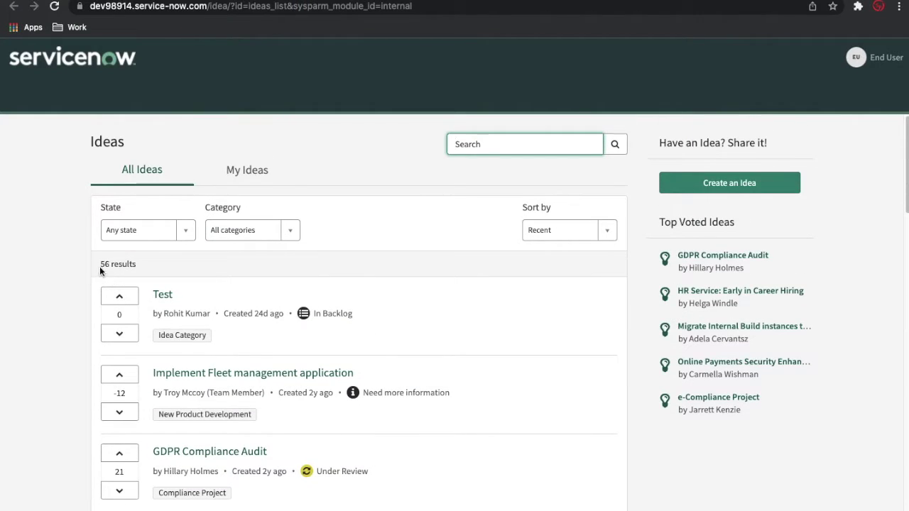
pyautogui.click(242, 169)
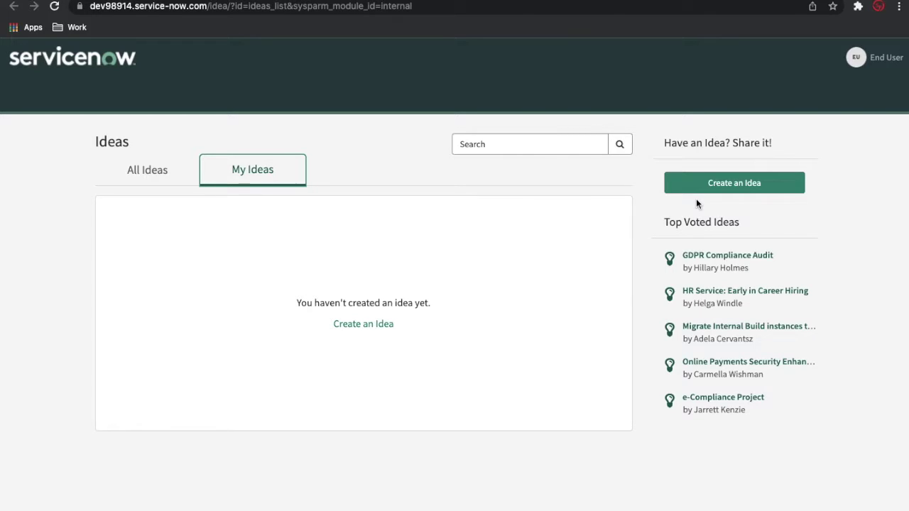
pyautogui.click(131, 176)
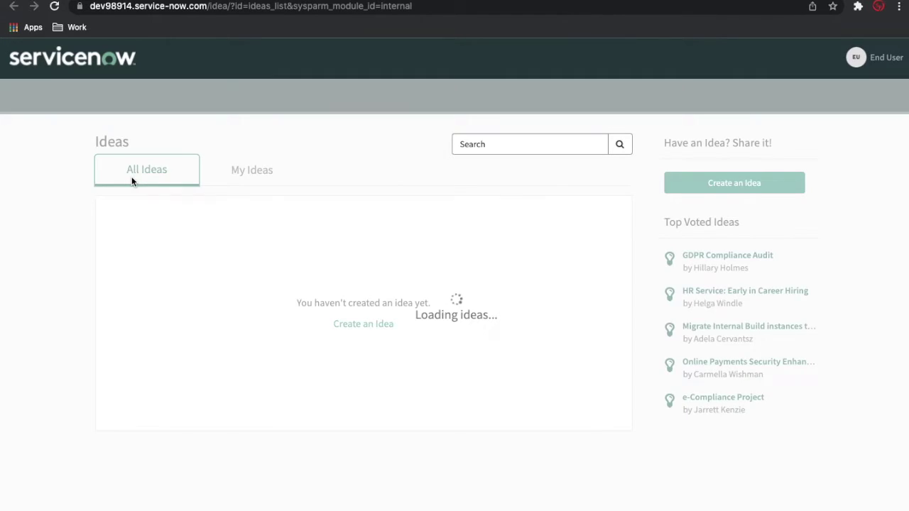
pyautogui.scroll(-1, 278, 329)
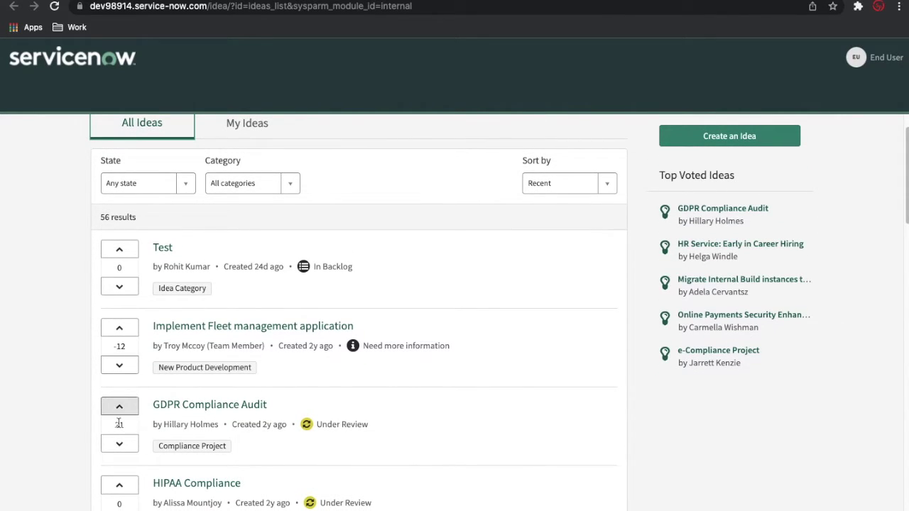
pyautogui.scroll(-2, 117, 440)
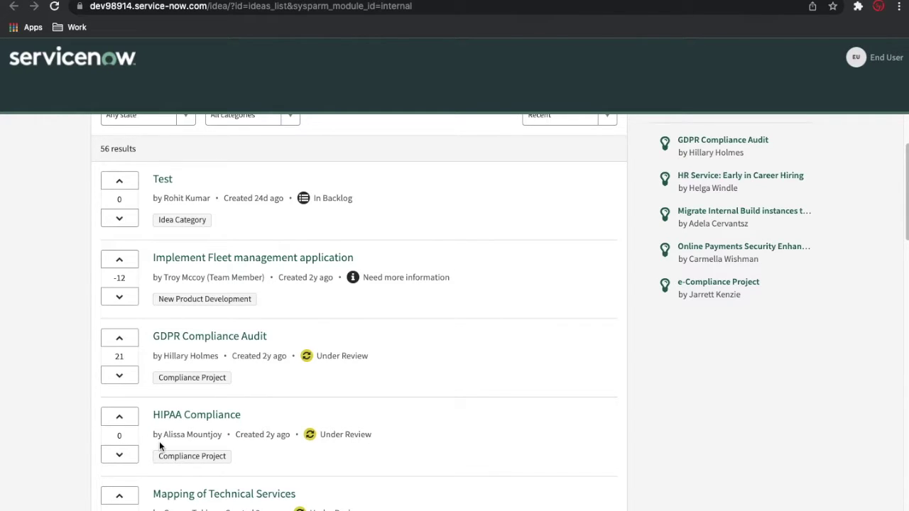
pyautogui.scroll(2, 450, 304)
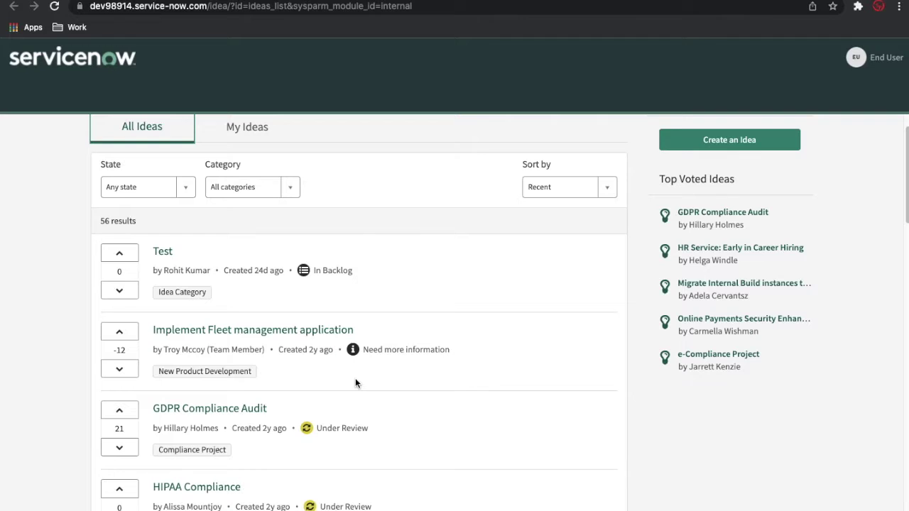
pyautogui.scroll(-1, 356, 383)
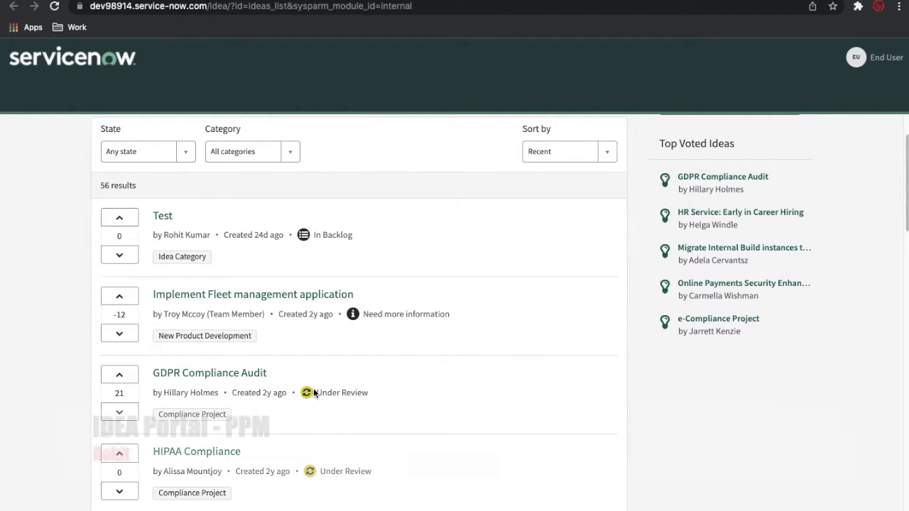
# - Open the GDPR Compliance Audit idea and review its description and comments
pyautogui.click(230, 376)
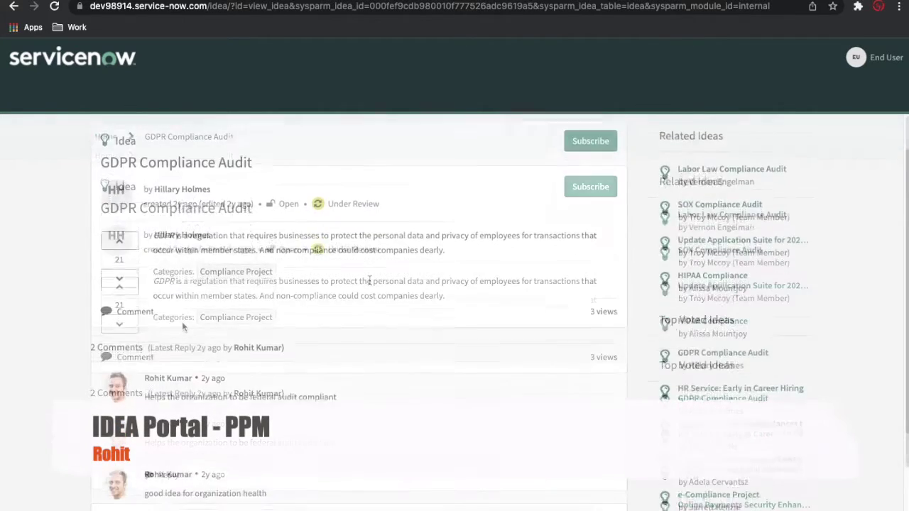
pyautogui.scroll(-3, 369, 283)
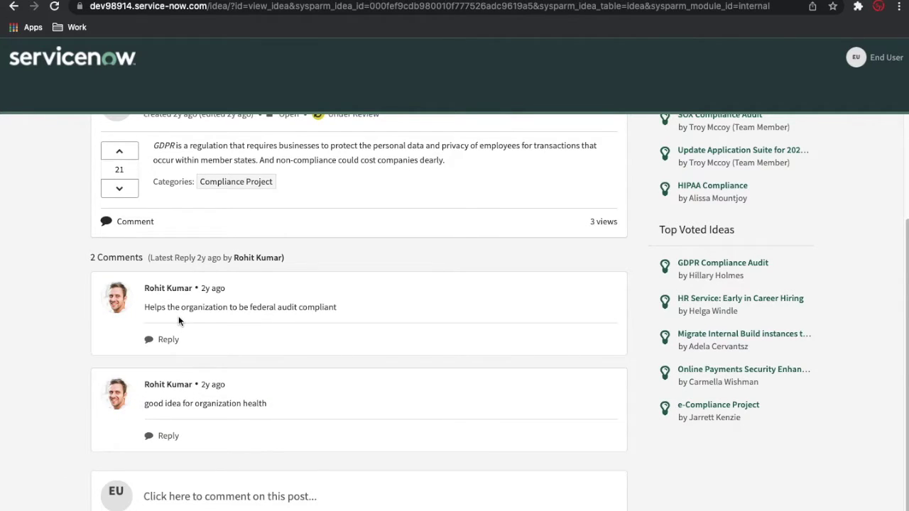
pyautogui.scroll(3, 213, 313)
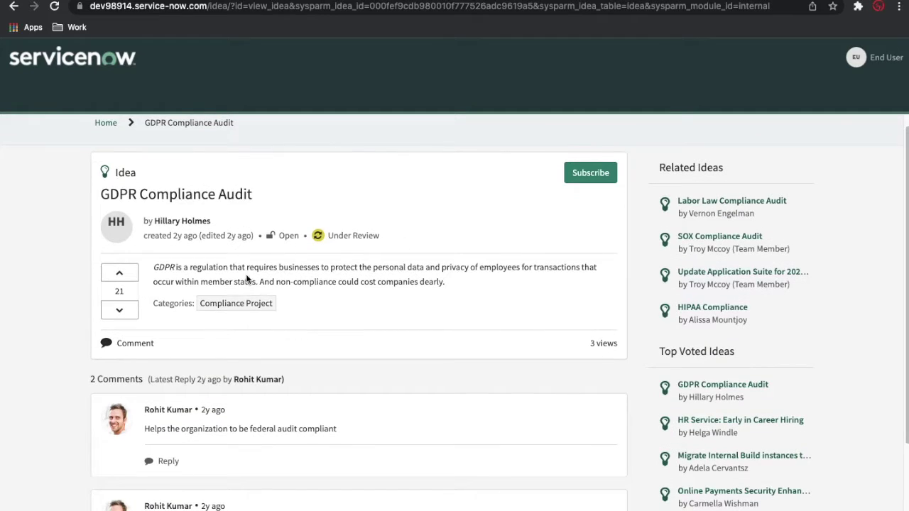
# - Post the comment "Like" on the GDPR Compliance Audit idea and check it in the comment thread
pyautogui.click(126, 343)
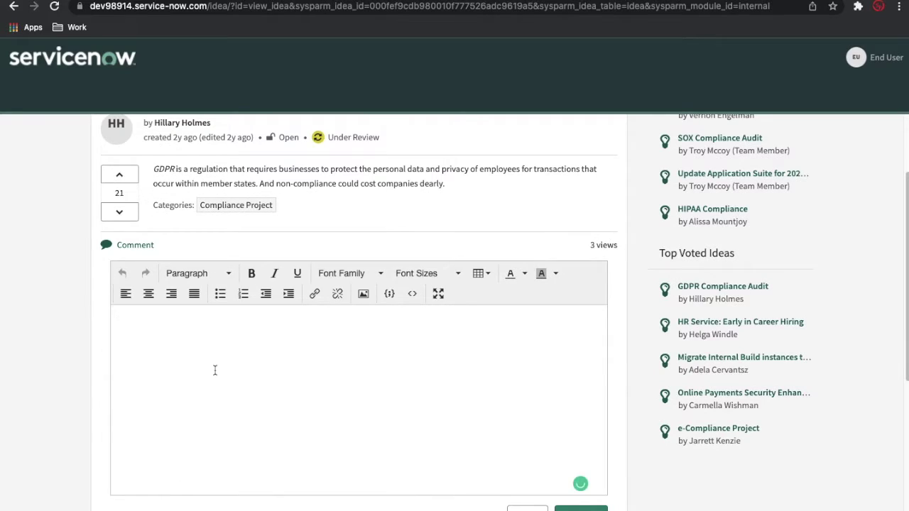
pyautogui.write('Like')
pyautogui.scroll(-2, 588, 438)
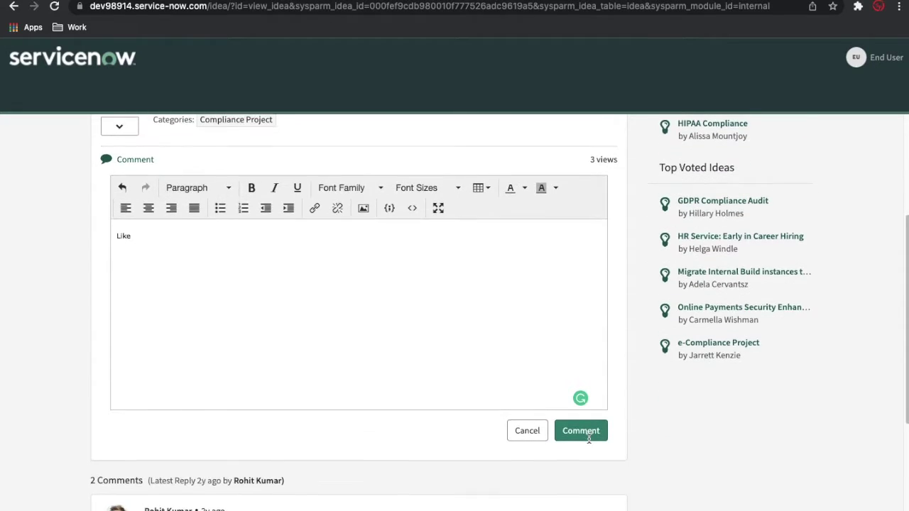
pyautogui.click(588, 440)
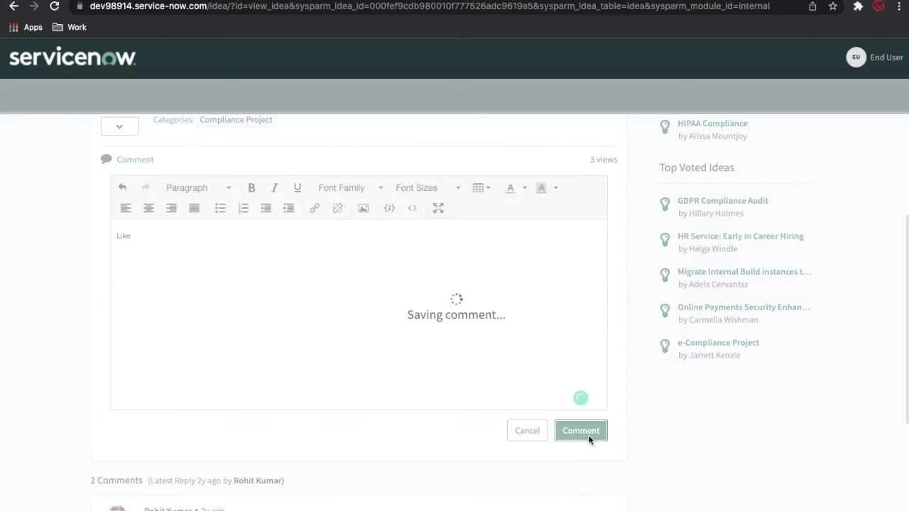
pyautogui.scroll(1, 505, 385)
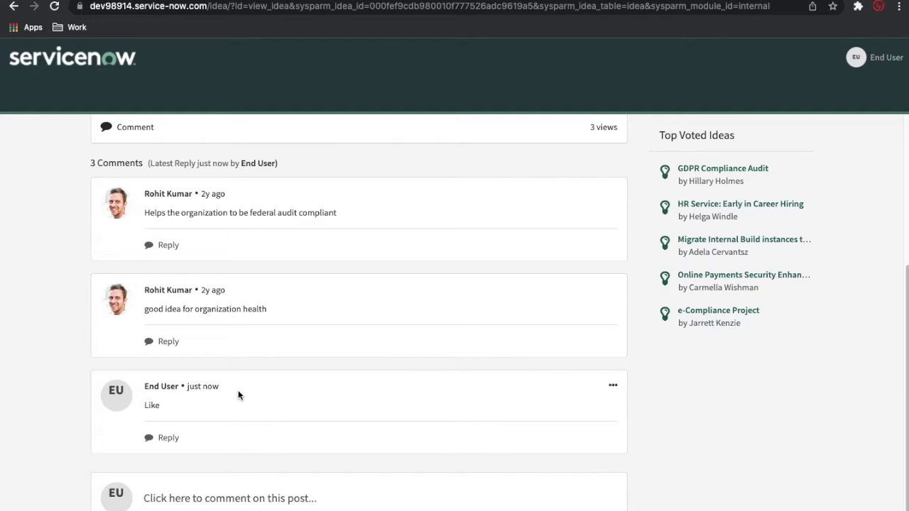
pyautogui.scroll(3, 238, 392)
pyautogui.scroll(-1, 238, 392)
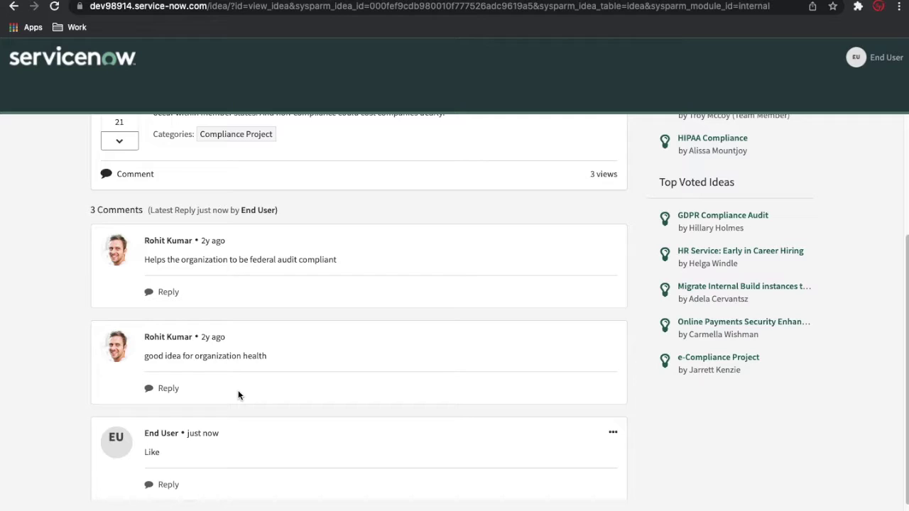
# - Open a reply to the first comment on the GDPR Compliance Audit idea, look over the page, and return to the ideas list
pyautogui.click(169, 291)
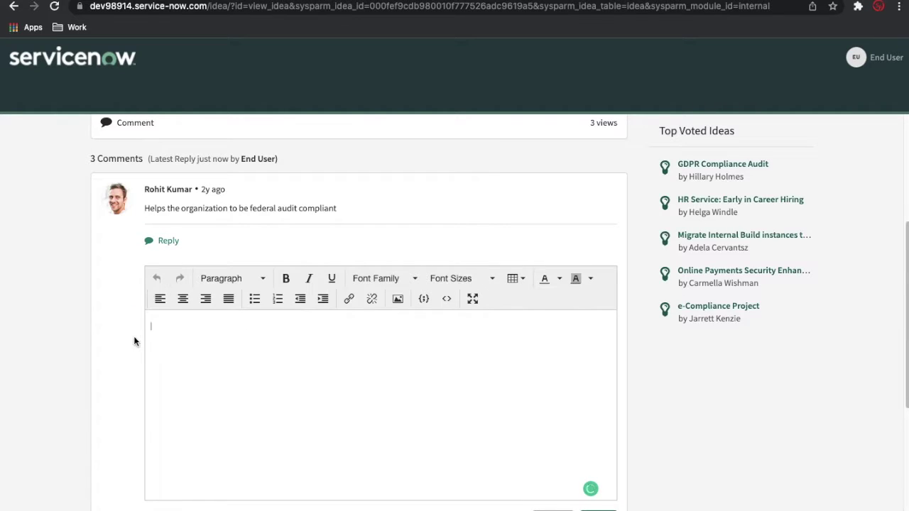
pyautogui.scroll(3, 134, 336)
pyautogui.scroll(-6, 267, 303)
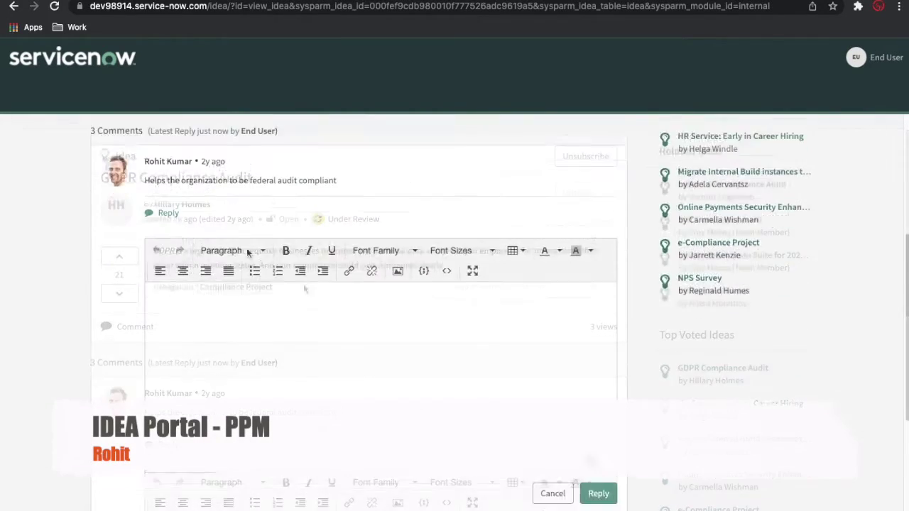
pyautogui.scroll(6, 281, 303)
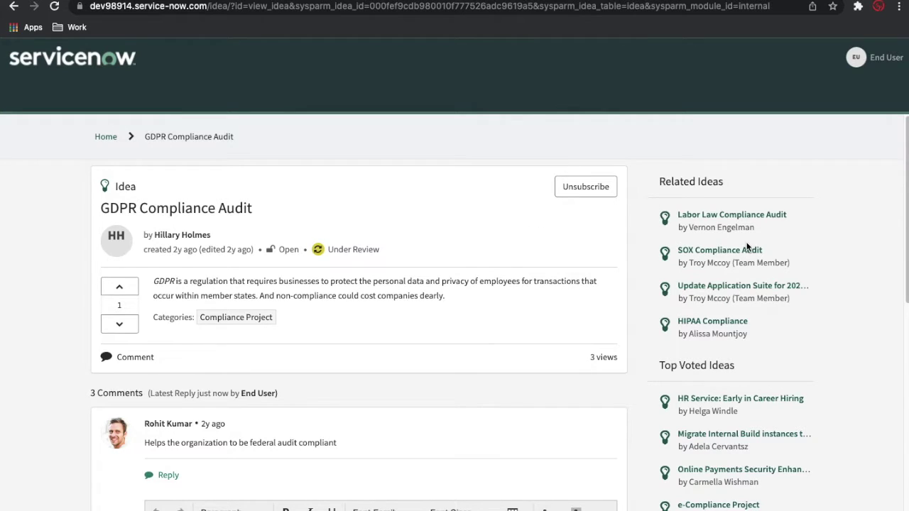
pyautogui.scroll(-3, 746, 246)
pyautogui.scroll(3, 747, 246)
pyautogui.click(106, 137)
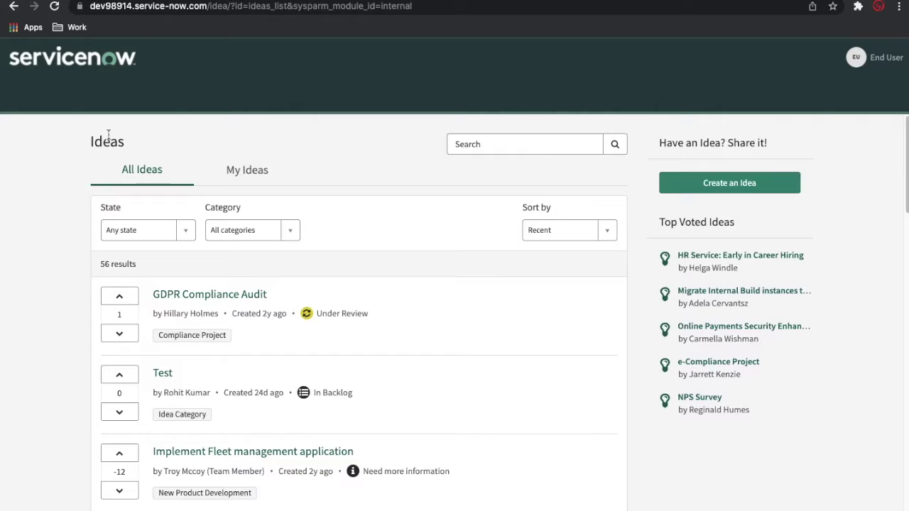
# - Examine the available State, Category and Sort by options for the All Ideas list
pyautogui.click(160, 232)
pyautogui.scroll(-2, 135, 318)
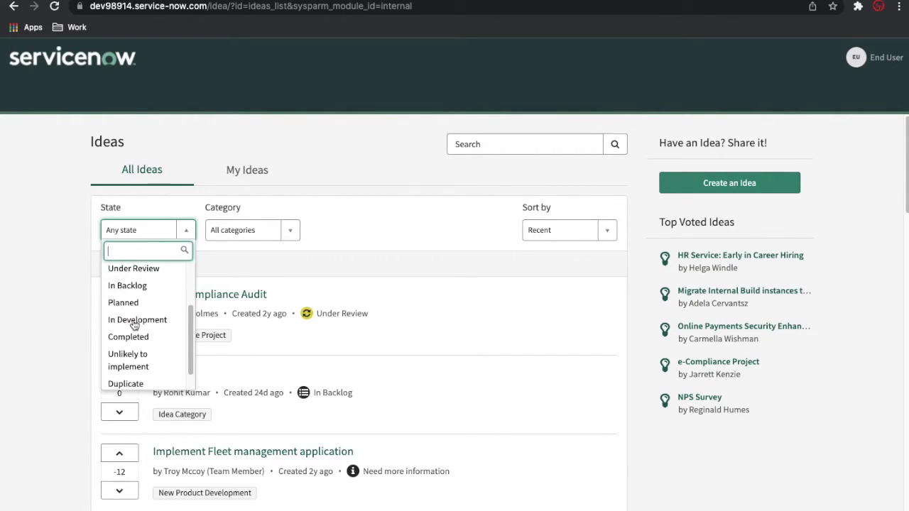
pyautogui.click(255, 229)
pyautogui.scroll(-2, 230, 333)
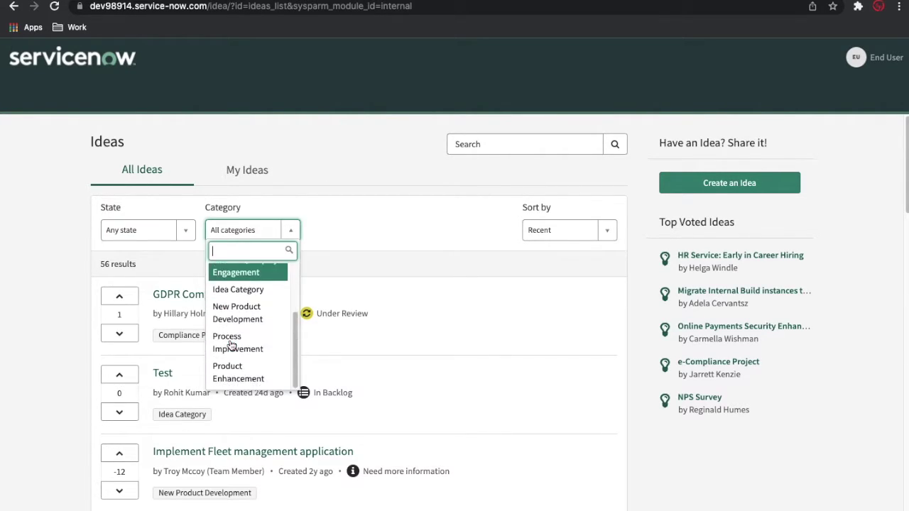
pyautogui.click(519, 254)
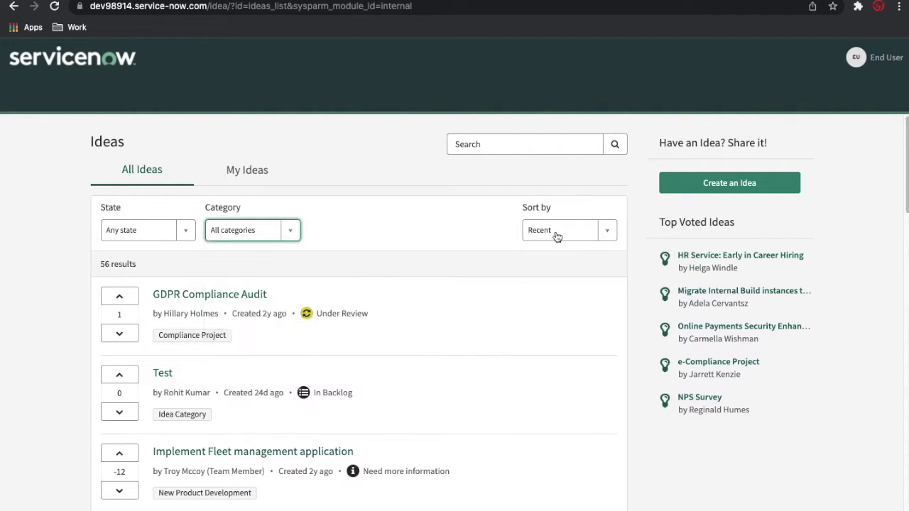
pyautogui.click(561, 231)
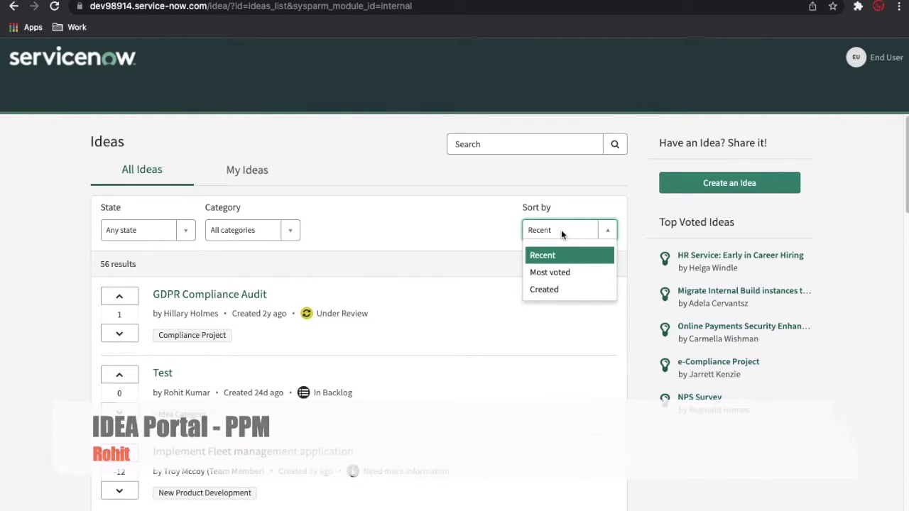
pyautogui.click(475, 205)
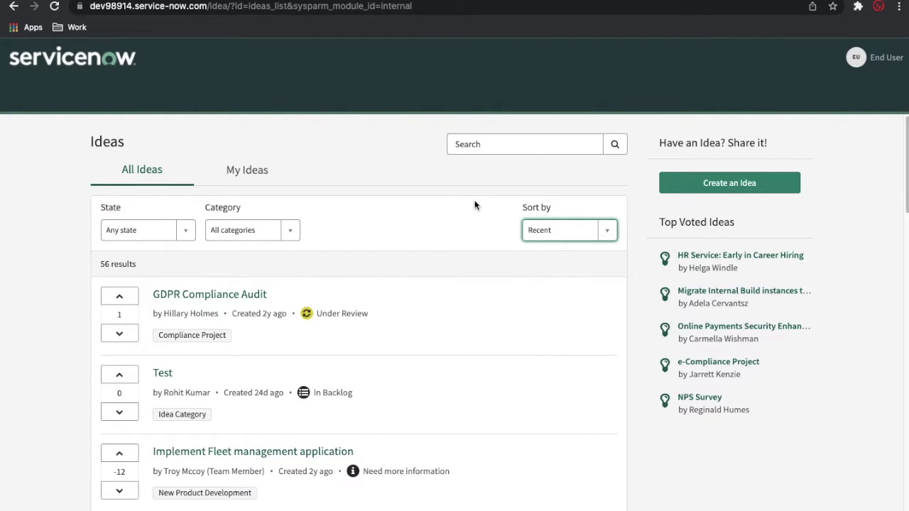
# - Start a new idea with the title "Portal Enhancment" and dismiss the related idea suggestions
pyautogui.click(772, 189)
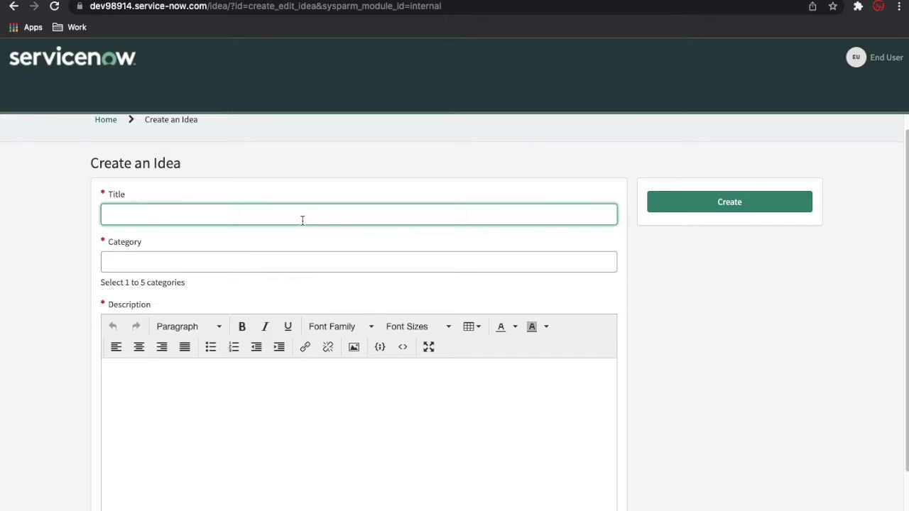
pyautogui.write('Portal Enhancement')
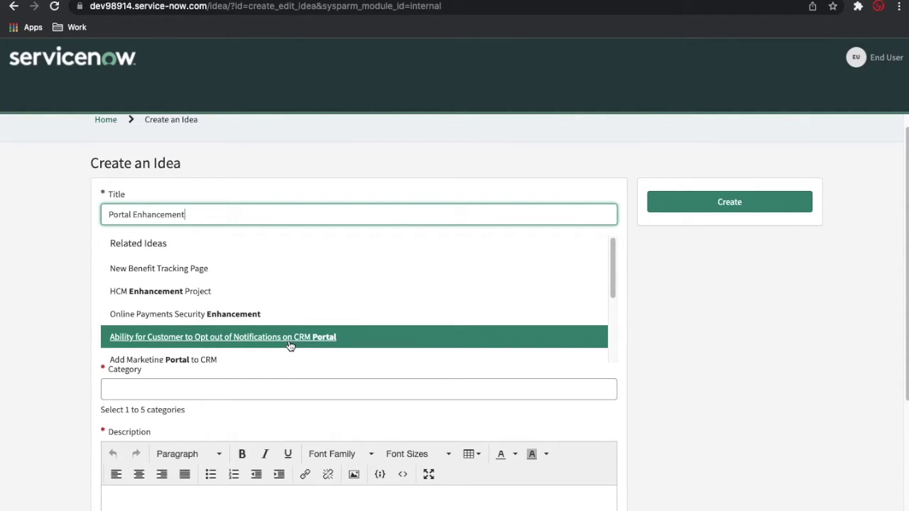
pyautogui.click(195, 275)
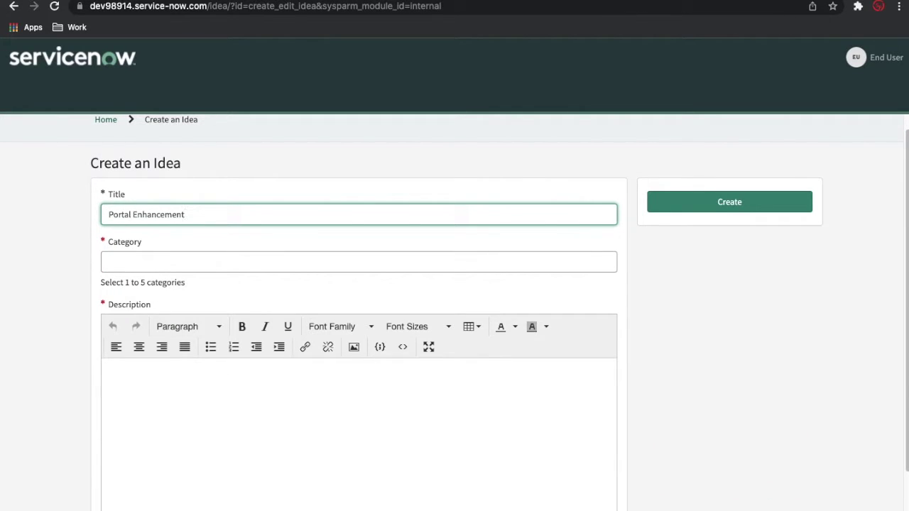
# - Assign the categories Compliance Project and New Product Development to the new idea
pyautogui.click(168, 267)
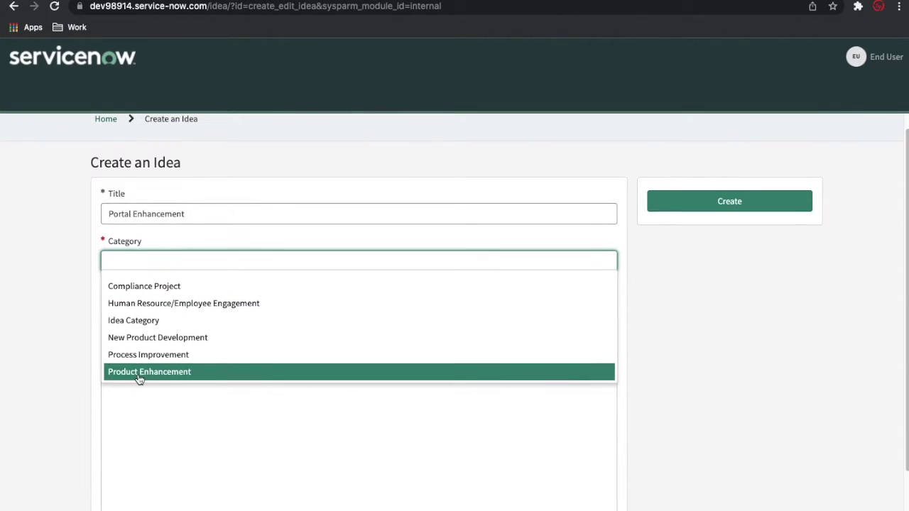
pyautogui.click(159, 290)
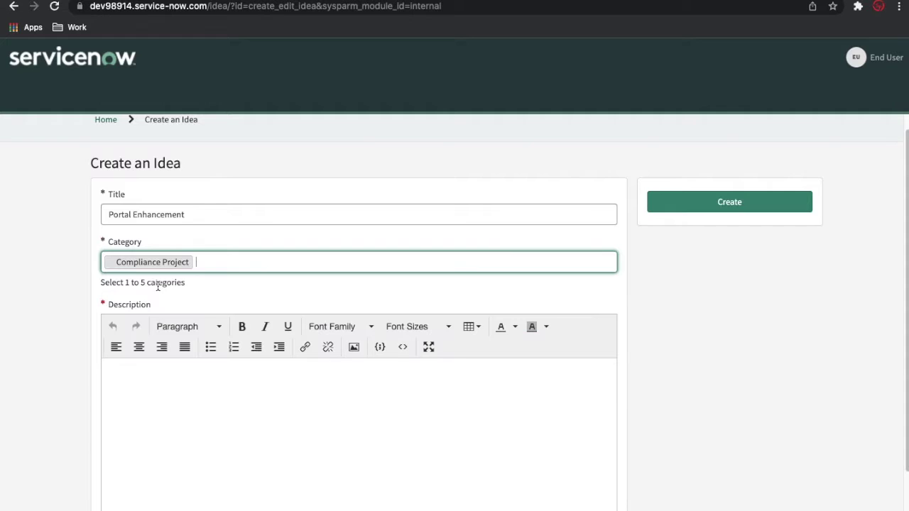
pyautogui.click(211, 261)
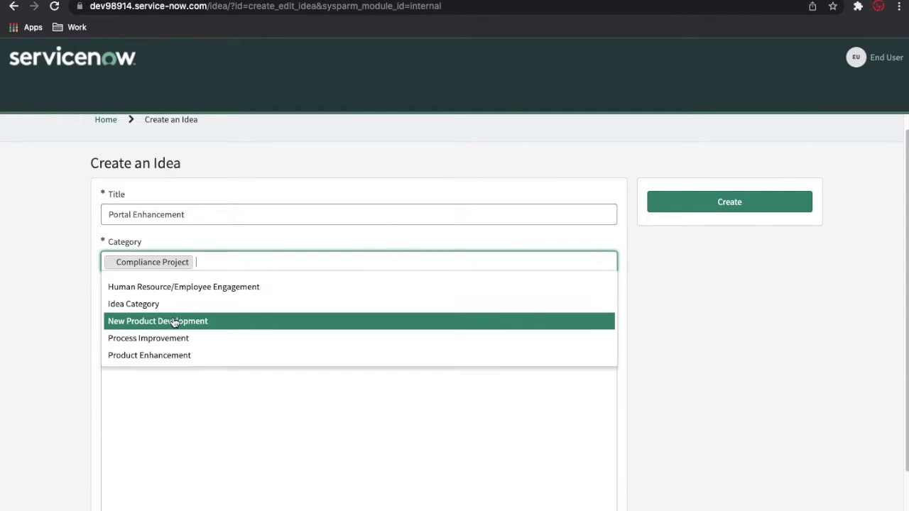
pyautogui.click(174, 320)
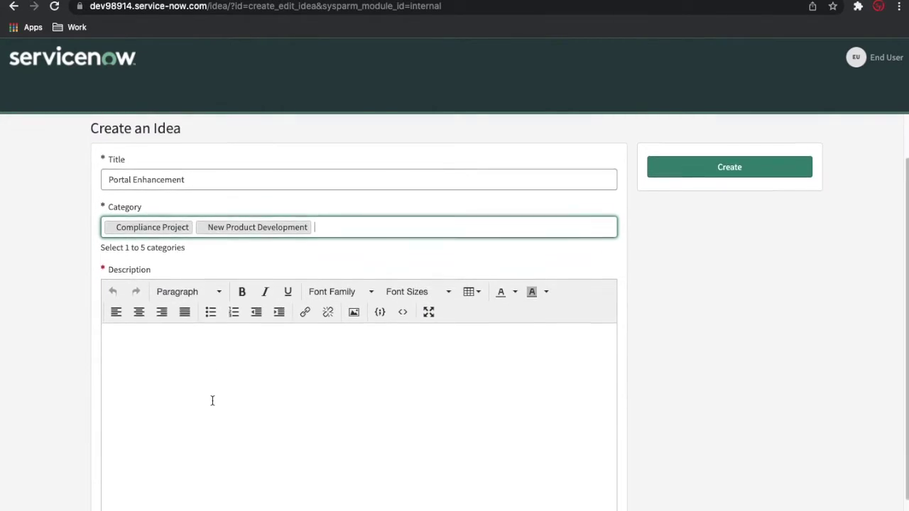
# - Enter the description "Enhance Service Portal" and create the idea
pyautogui.scroll(-2, 211, 401)
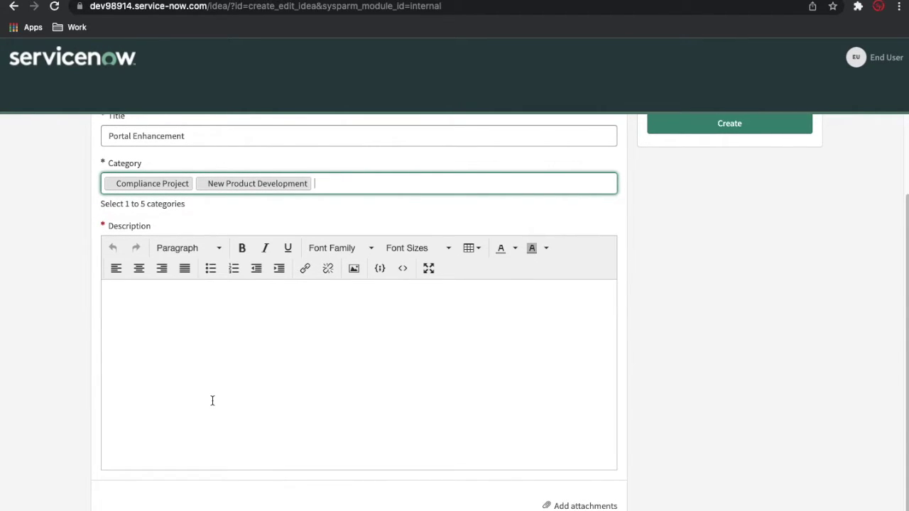
pyautogui.click(212, 401)
pyautogui.write('En')
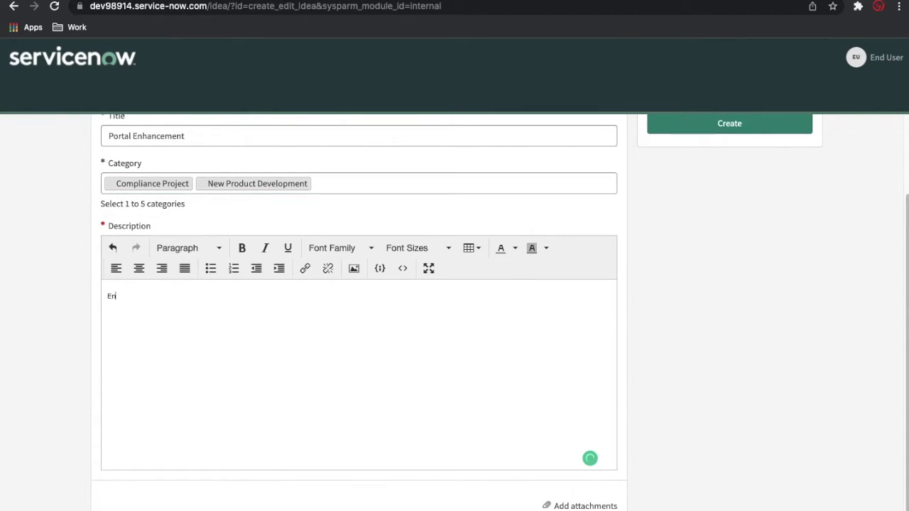
pyautogui.write('hance Service Portal')
pyautogui.scroll(3, 749, 383)
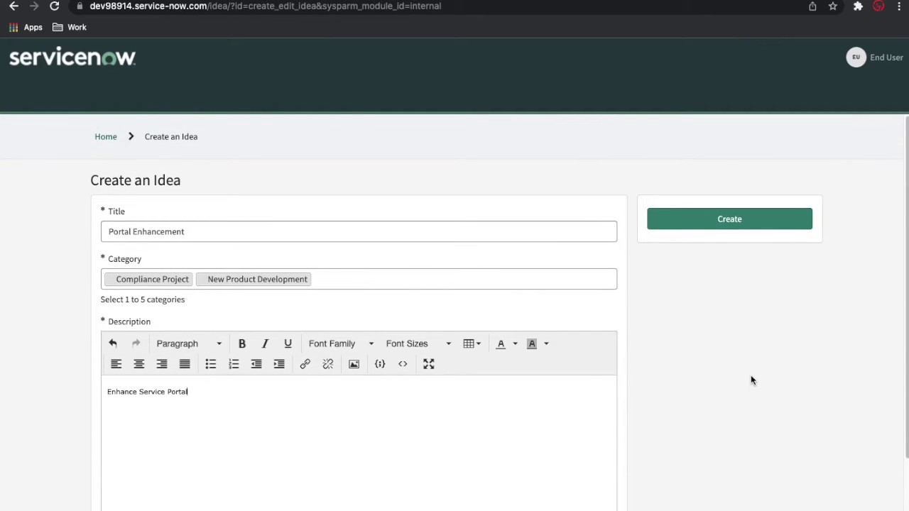
pyautogui.click(728, 226)
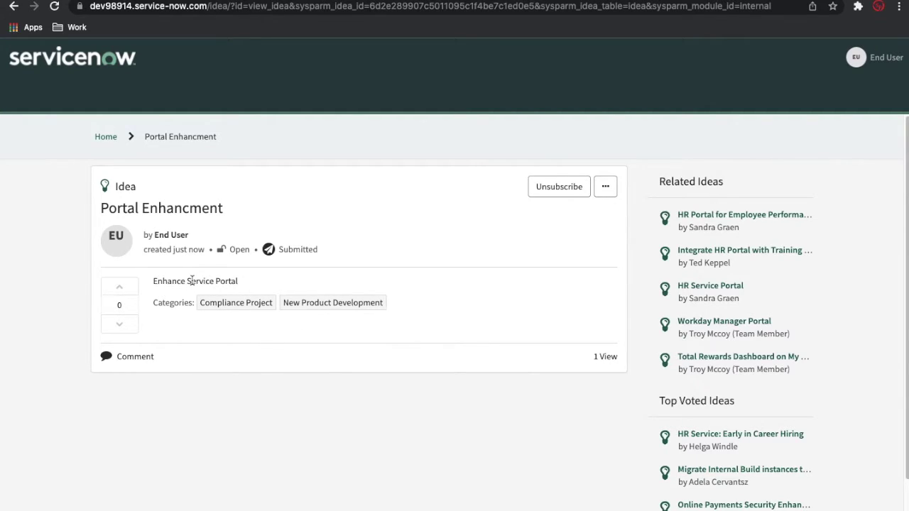
# - Open the new idea's edit form to look it over, and return to the ideas list to view My Ideas
pyautogui.click(605, 188)
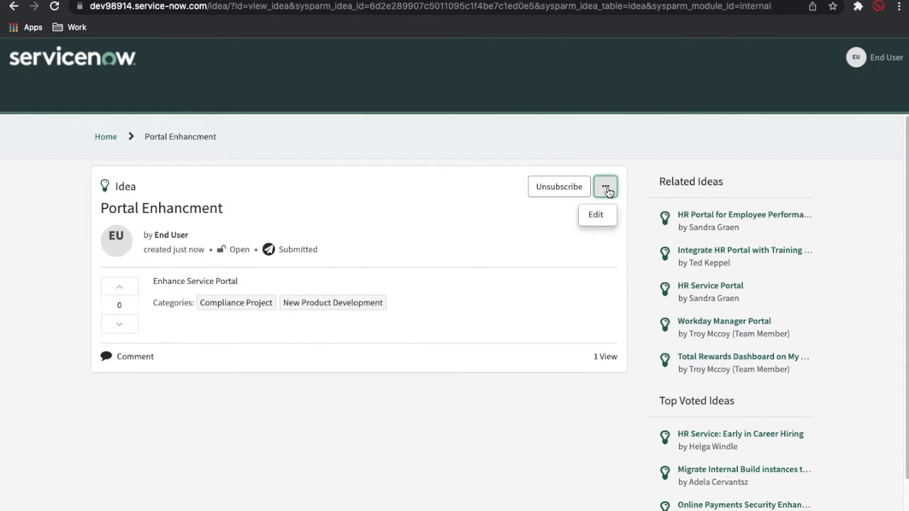
pyautogui.click(596, 215)
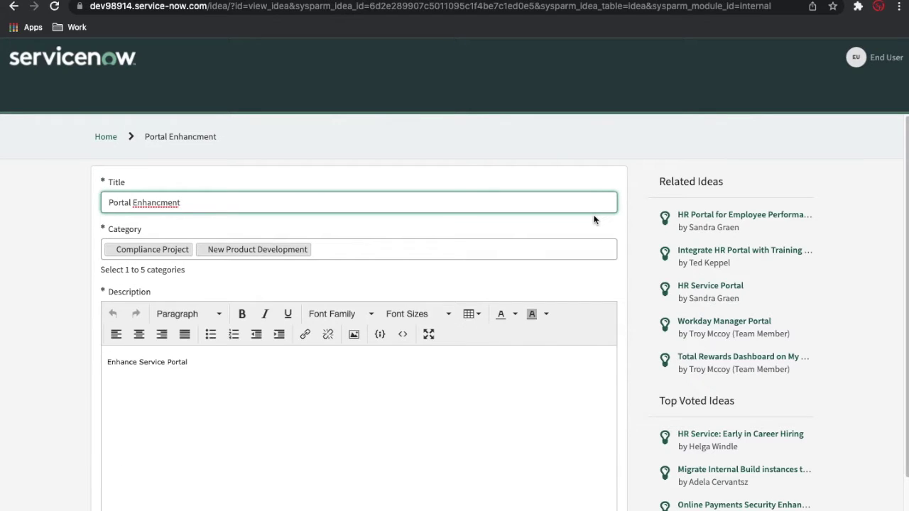
pyautogui.scroll(-1, 553, 161)
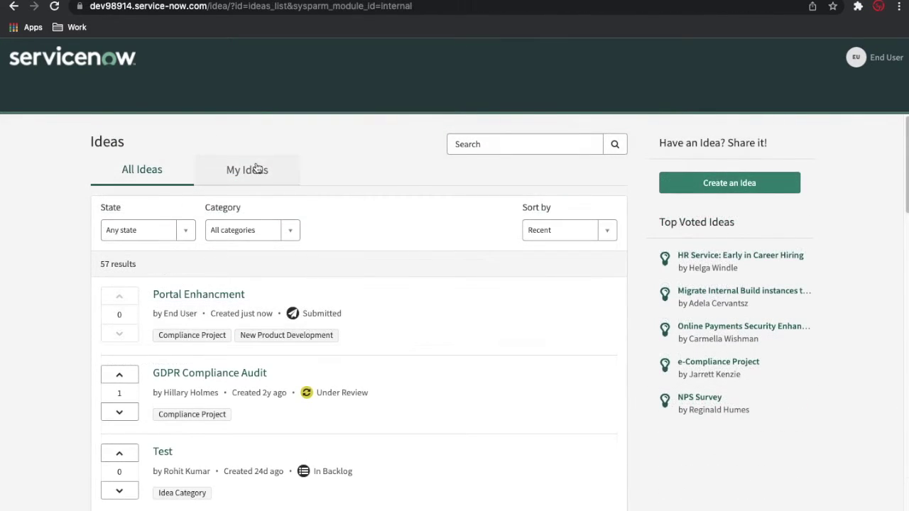
pyautogui.click(257, 169)
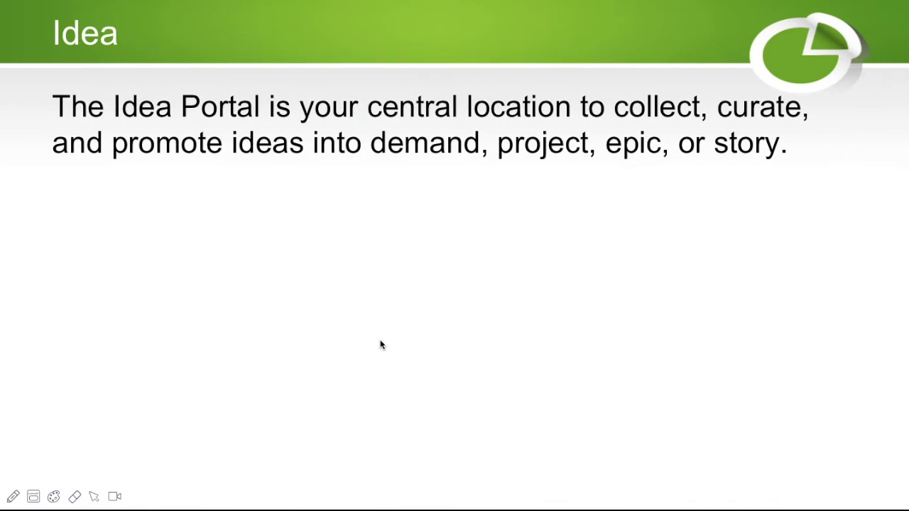
pyautogui.click(380, 340)
pyautogui.click(380, 344)
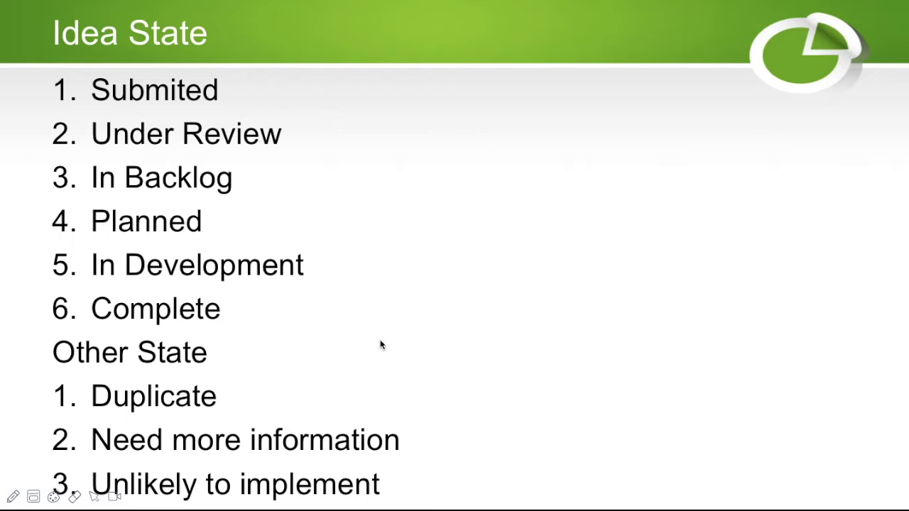
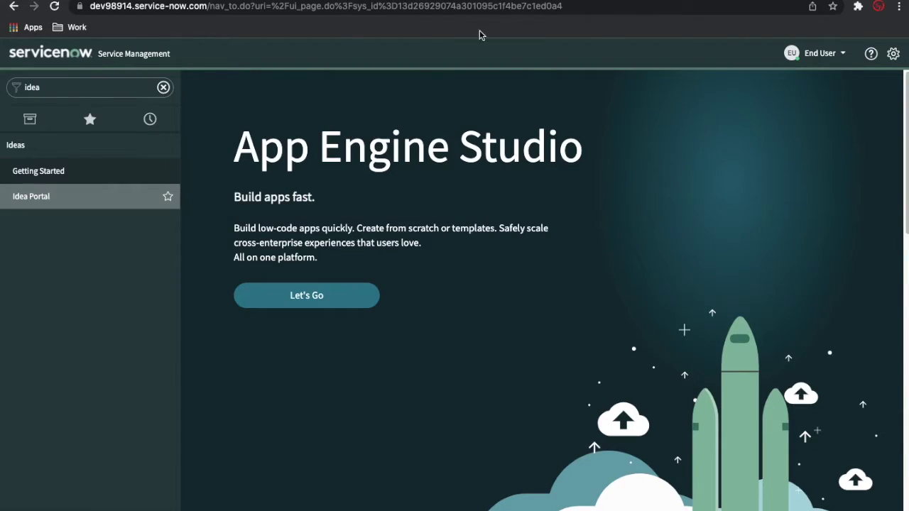
# - Switch from End User to another user account, reload the Idea Portal, and open the Portal Enhancment idea
pyautogui.click(792, 52)
pyautogui.click(790, 101)
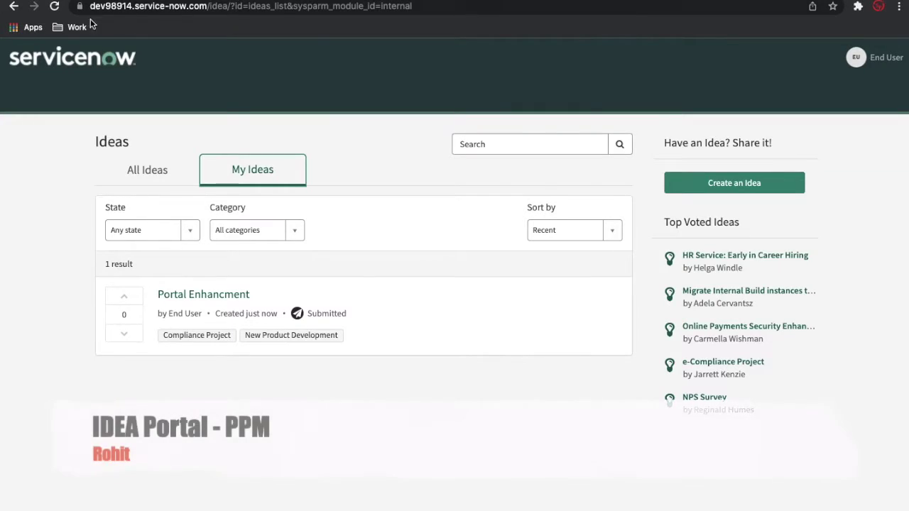
pyautogui.click(55, 7)
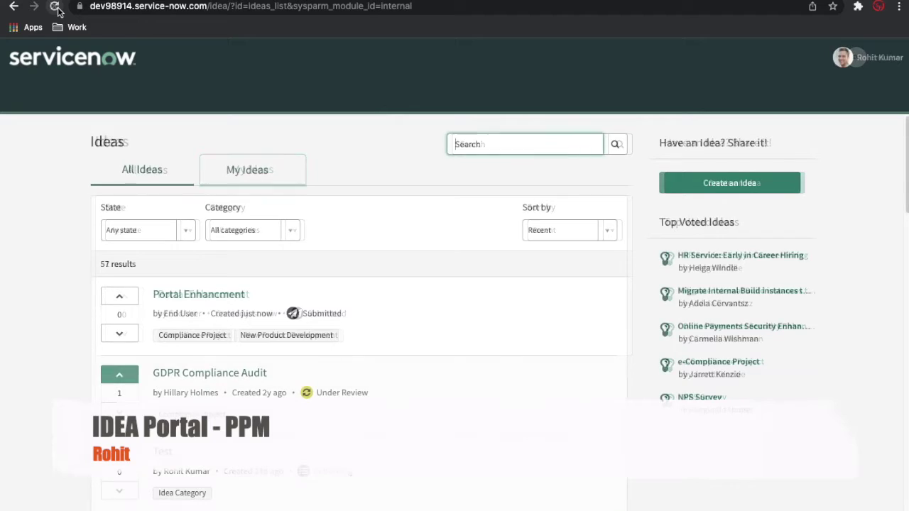
pyautogui.click(188, 304)
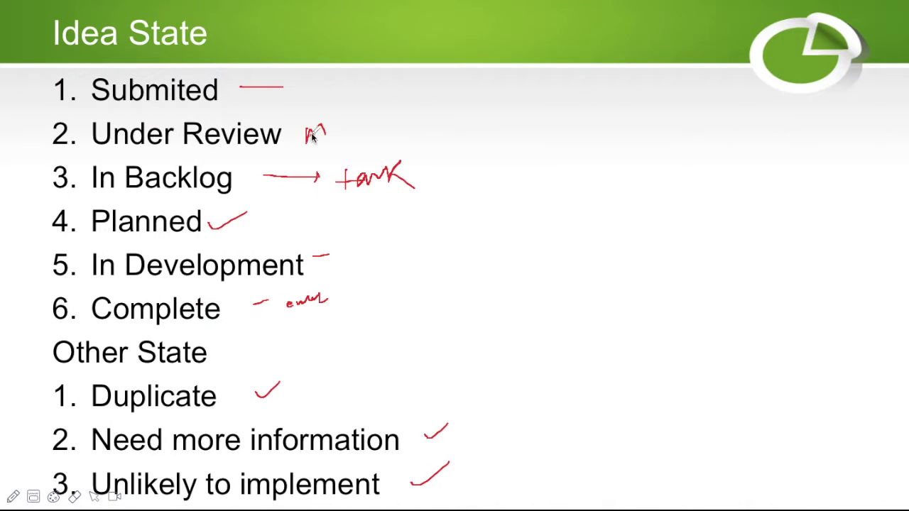
pyautogui.moveTo(320, 128); pyautogui.dragTo(320, 135)
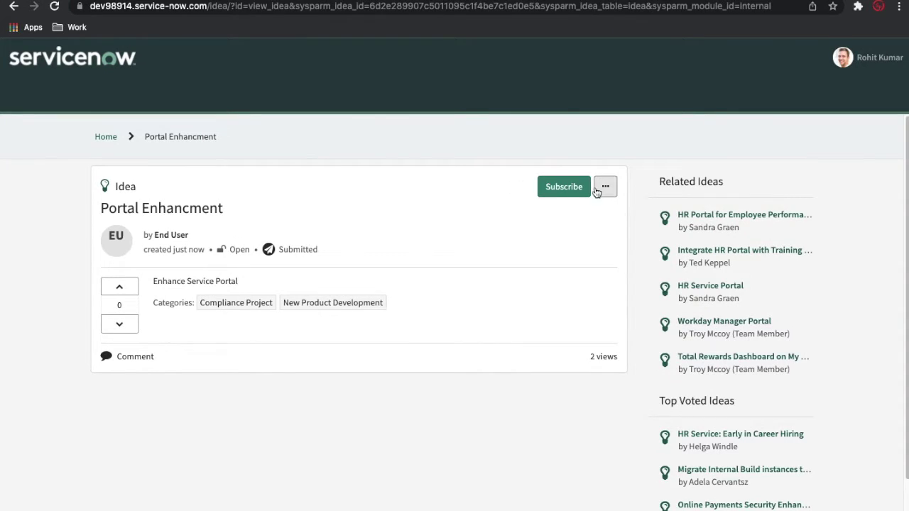
# - Open the Portal Enhancment idea in platform, set its State to Under Review, and update the record
pyautogui.click(603, 190)
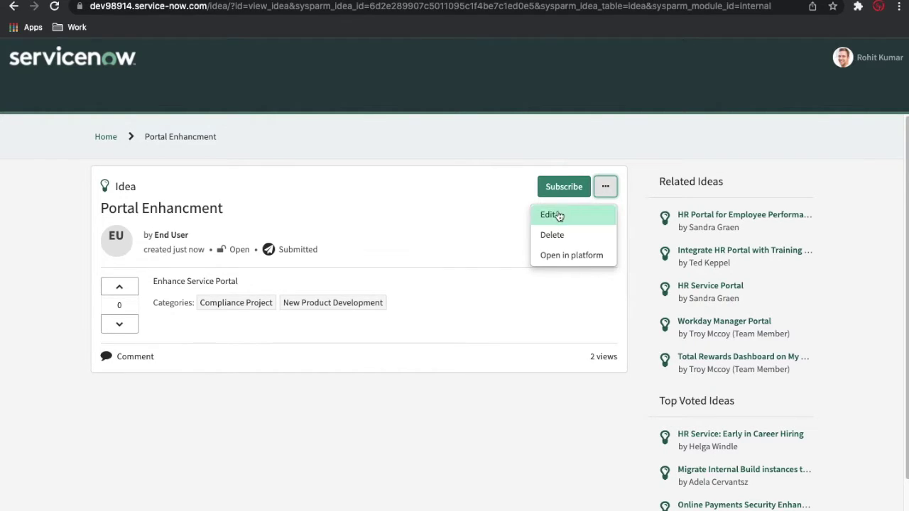
pyautogui.click(566, 259)
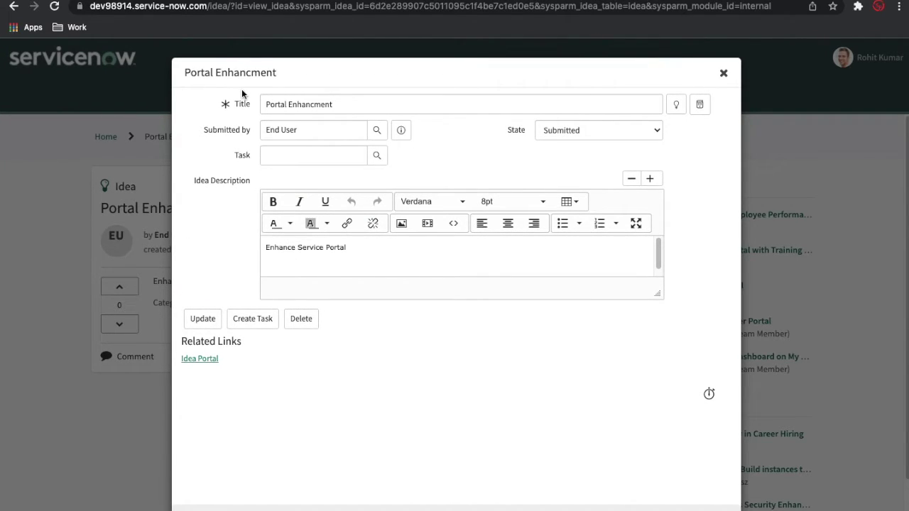
pyautogui.click(577, 137)
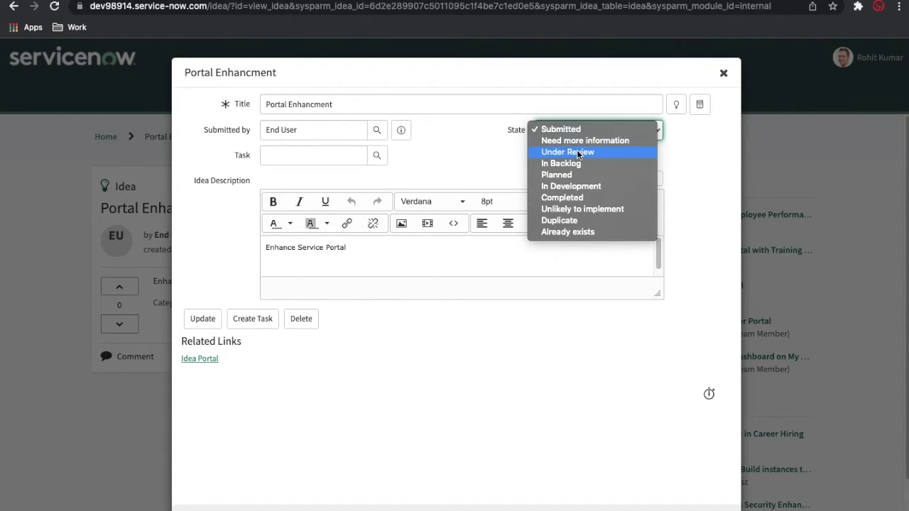
pyautogui.click(577, 151)
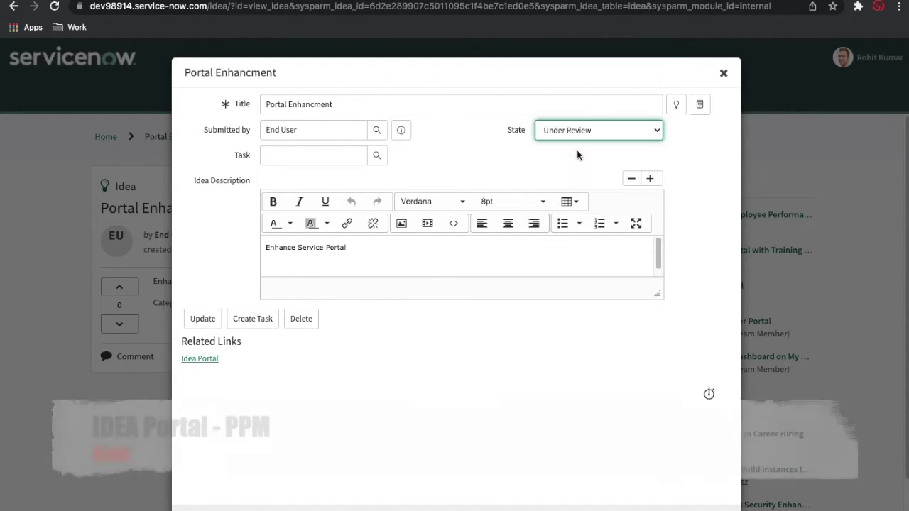
pyautogui.click(202, 319)
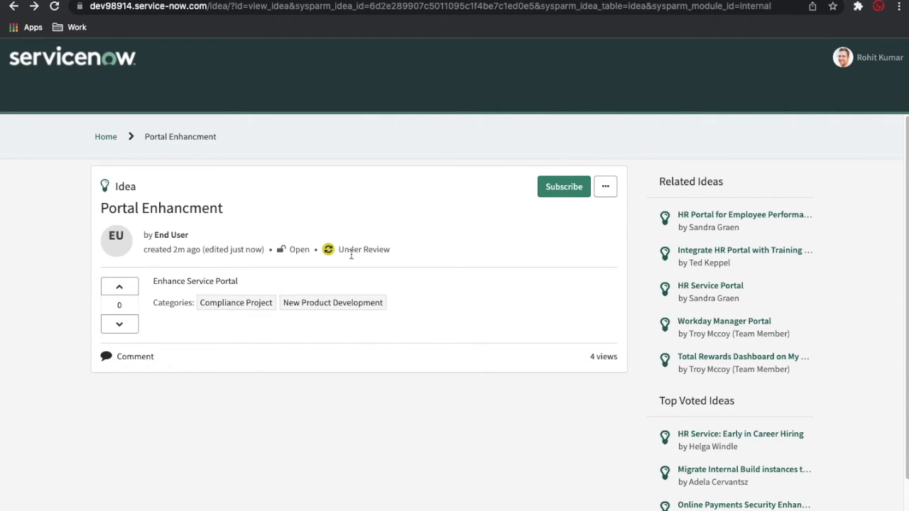
# - Open the Portal Enhancment idea in platform and convert it to a task of type Demand
pyautogui.click(602, 194)
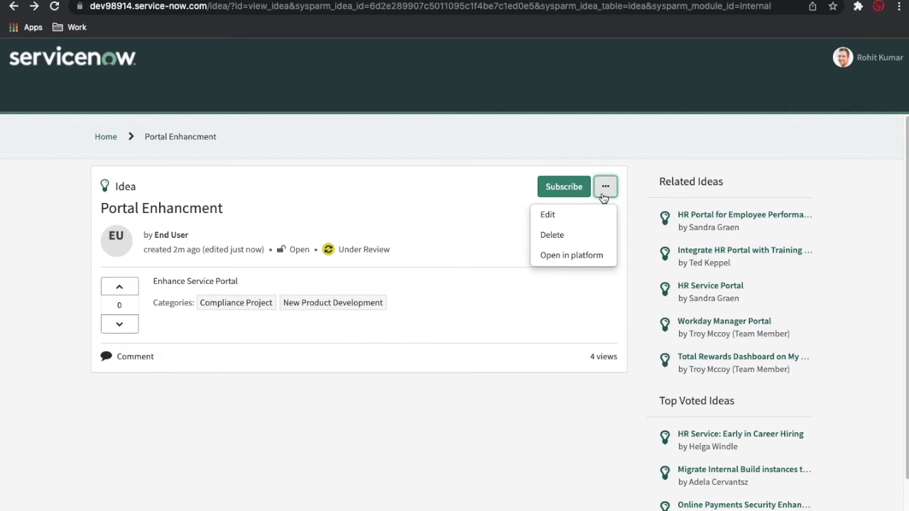
pyautogui.click(568, 260)
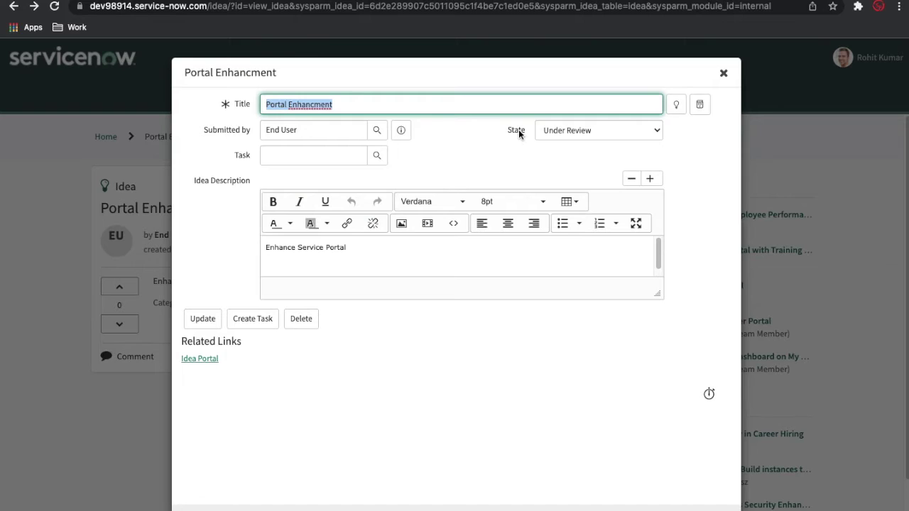
pyautogui.click(266, 318)
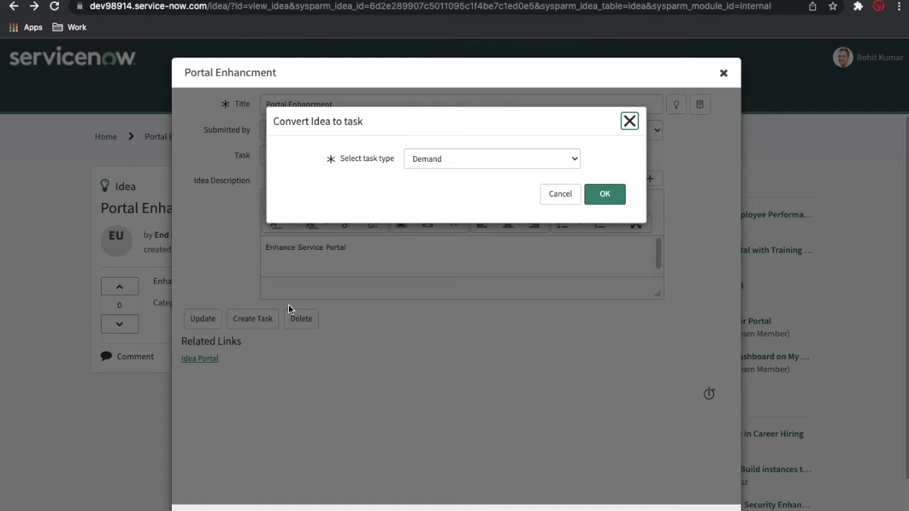
pyautogui.click(490, 165)
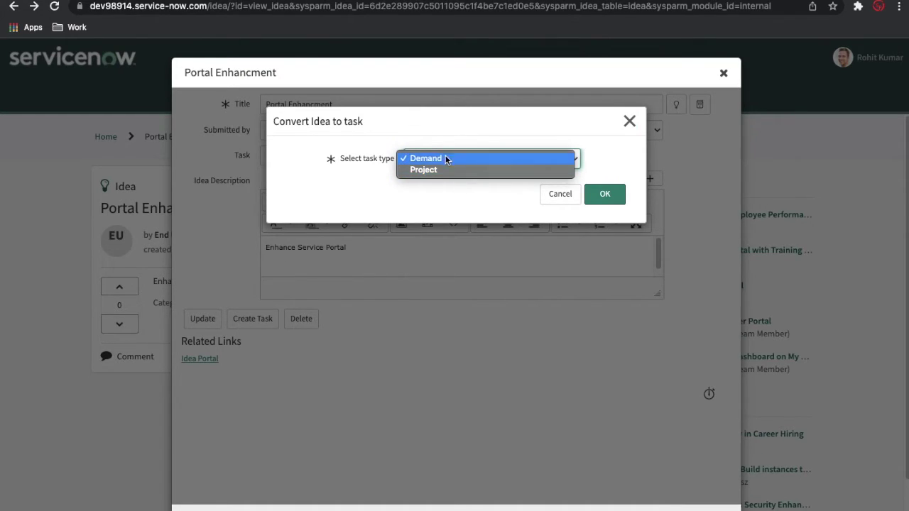
pyautogui.click(433, 190)
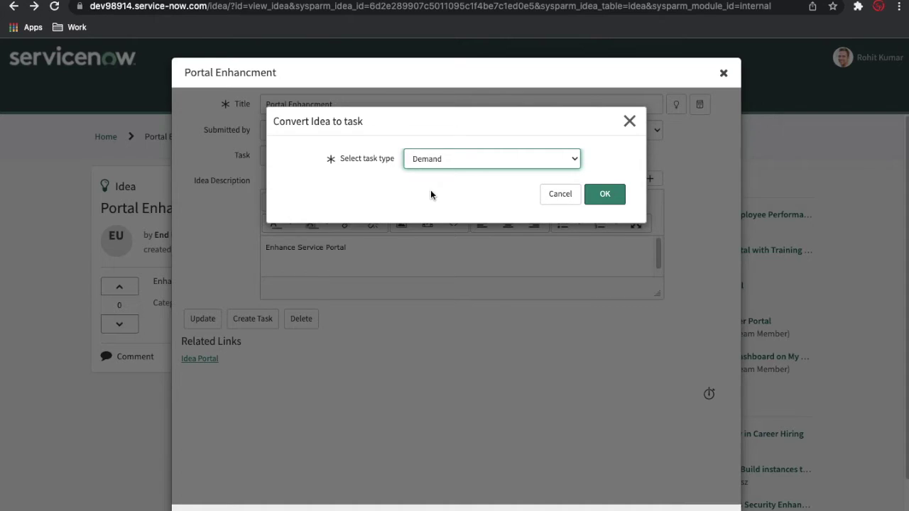
pyautogui.click(439, 164)
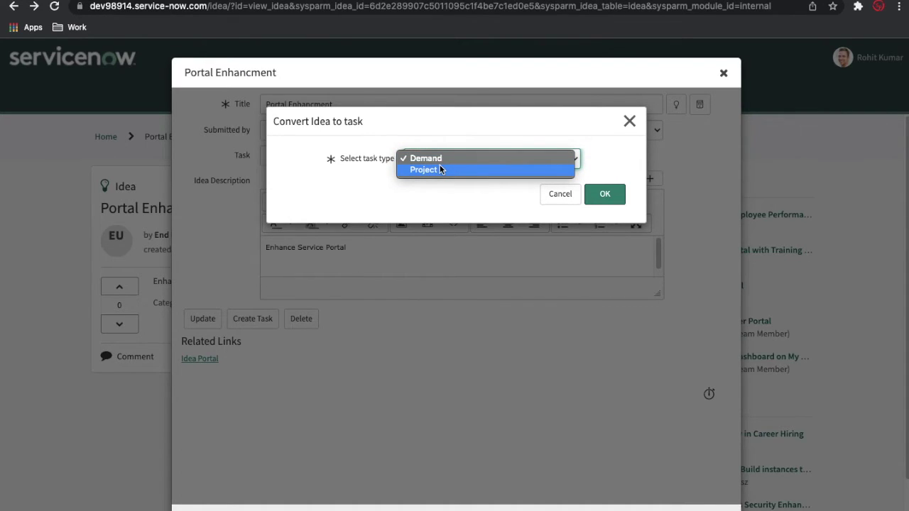
pyautogui.click(359, 190)
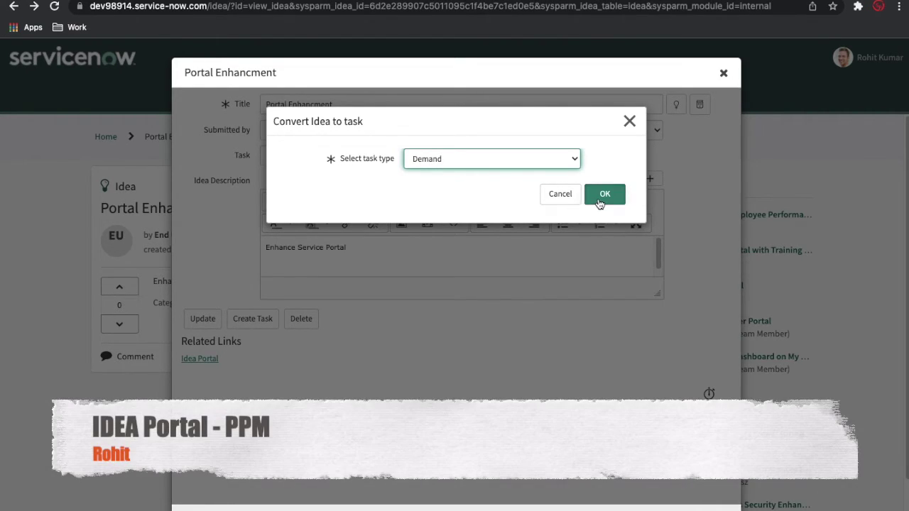
pyautogui.click(604, 195)
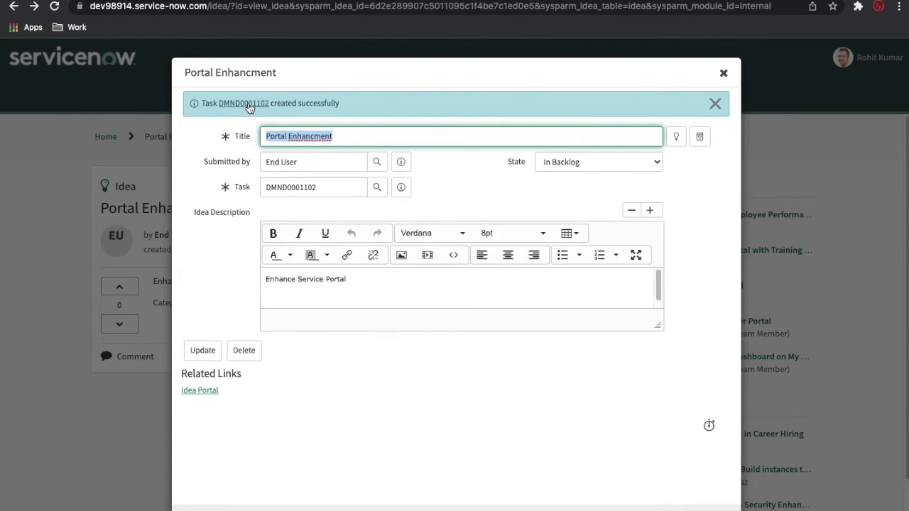
# - Review the State options available for the Portal Enhancment idea, keeping the current selection
pyautogui.click(566, 164)
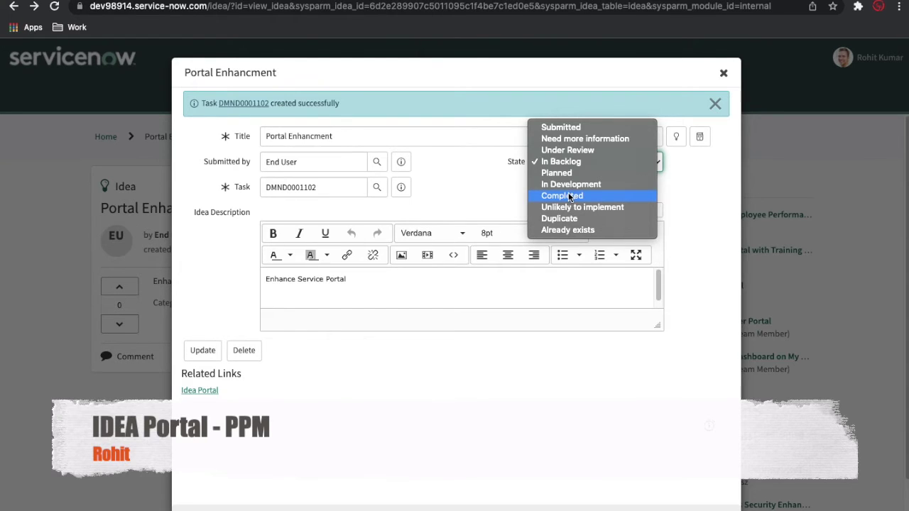
pyautogui.click(497, 168)
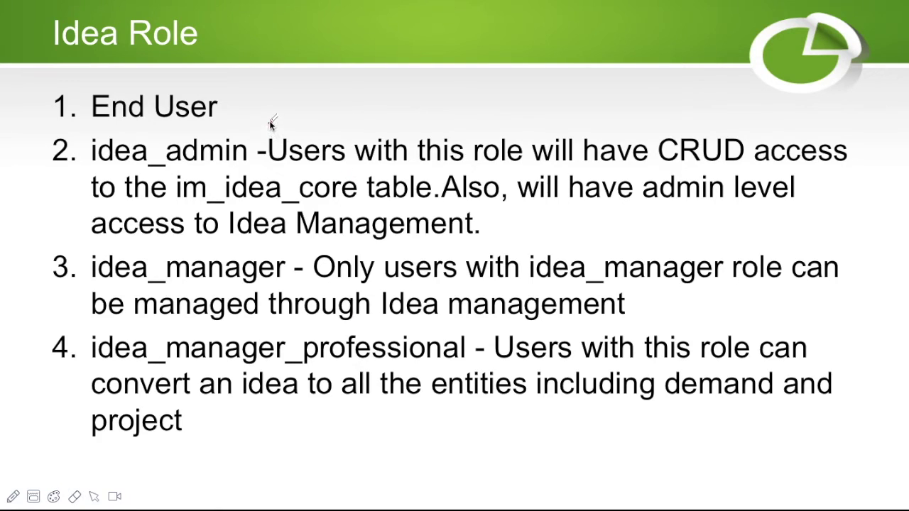
pyautogui.moveTo(235, 104); pyautogui.dragTo(282, 81)
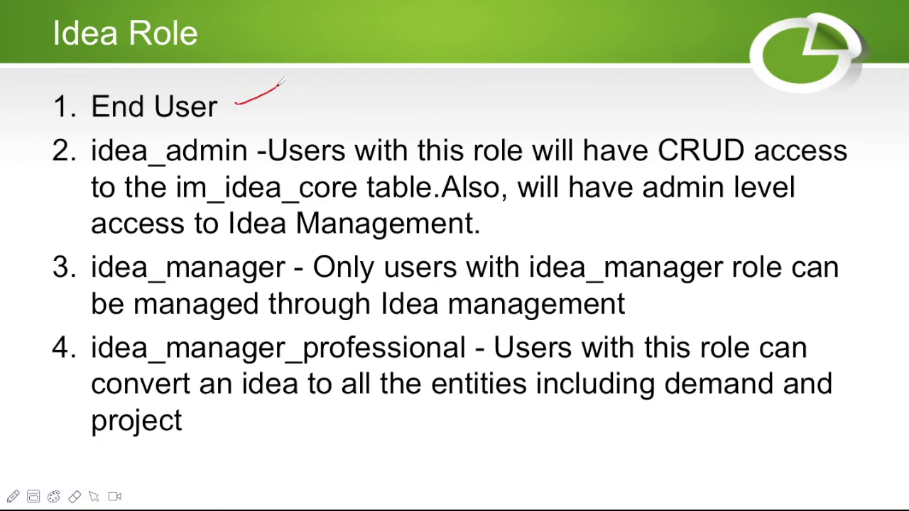